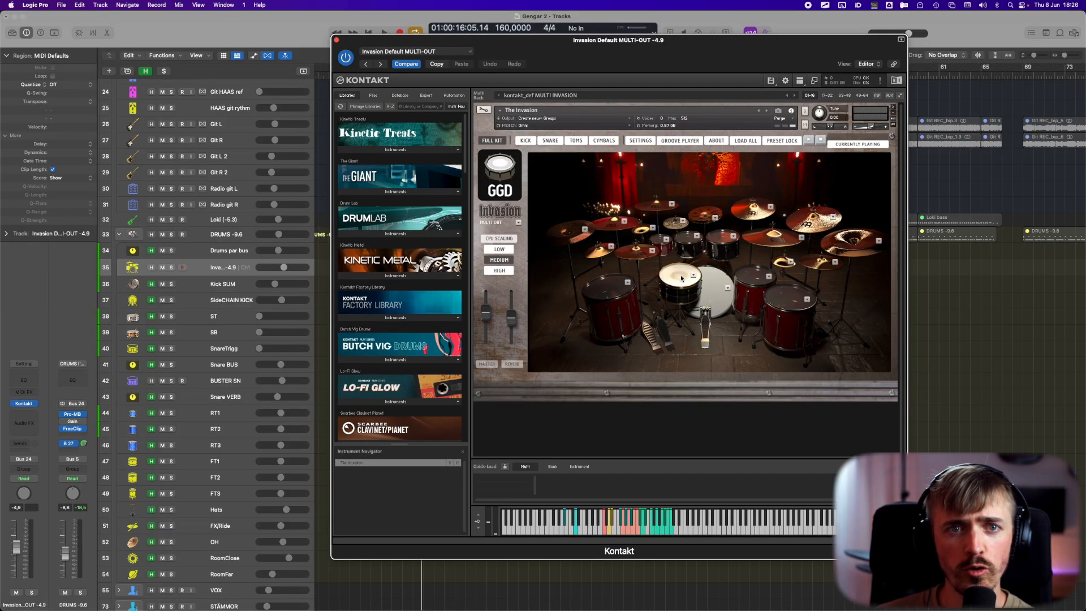
- Audition the snare in the GGD Invasion kit and open the Kontakt instrument on the BUSTER SN track
{"action": "left_click", "coordinate": [682, 277]}
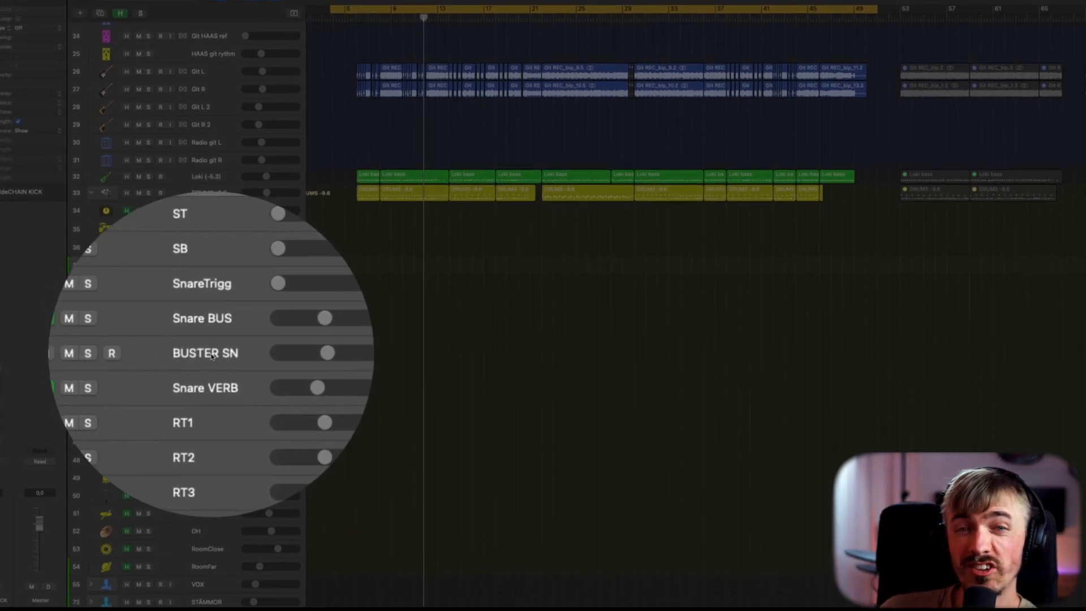
{"action": "left_click", "coordinate": [208, 354]}
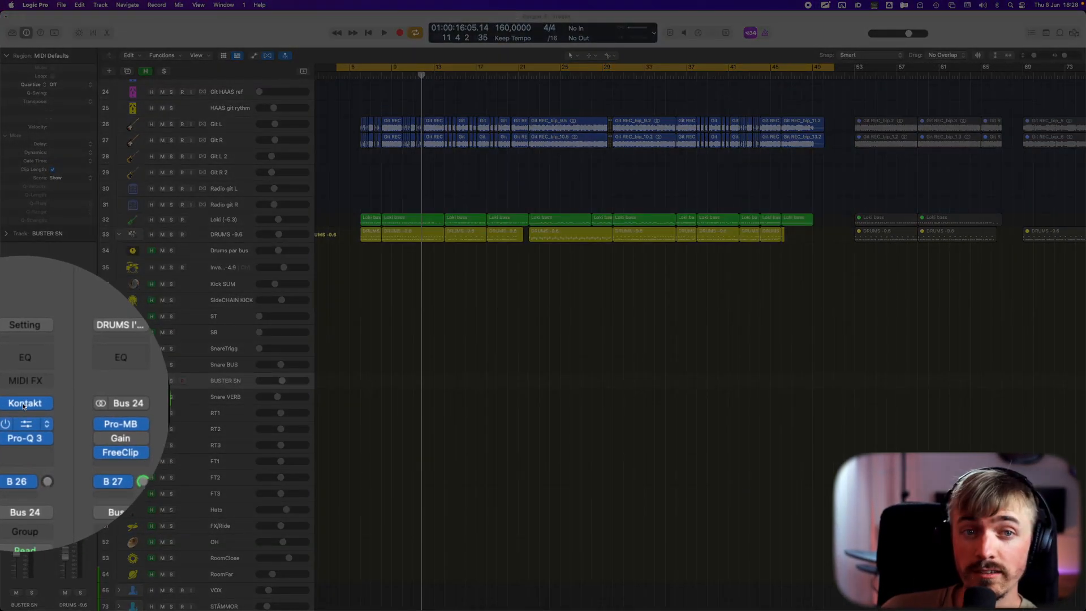
{"action": "left_click", "coordinate": [23, 404]}
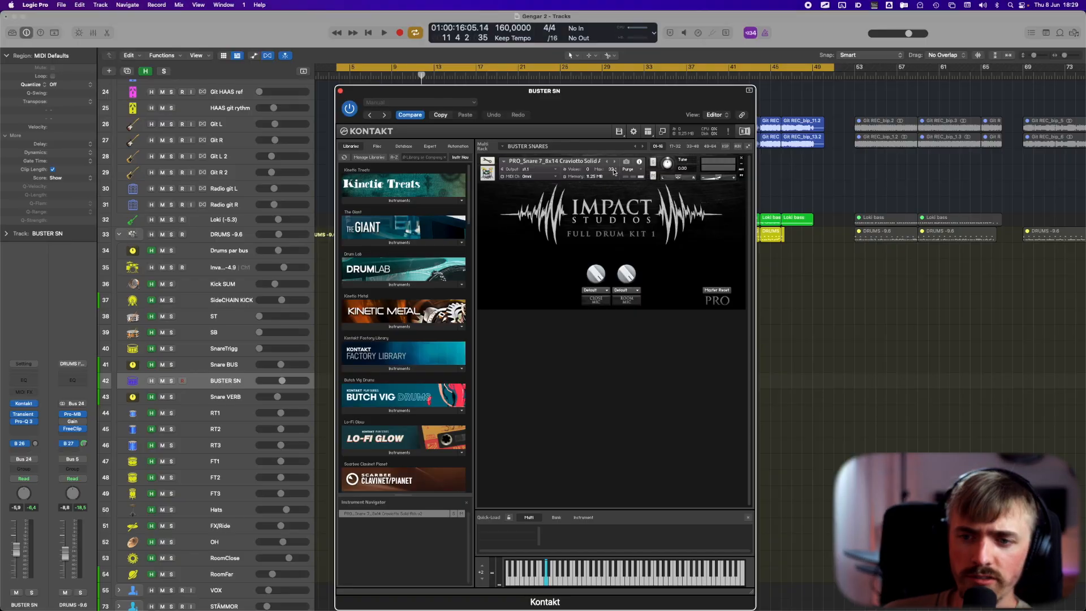
- Load the recent multi BUSTER SNARES (raw).nkm and mute its RAW_Snare 3_5x14 Pearl Sensitone instrument
{"action": "left_click", "coordinate": [619, 131]}
{"action": "mouse_move", "coordinate": [634, 164]}
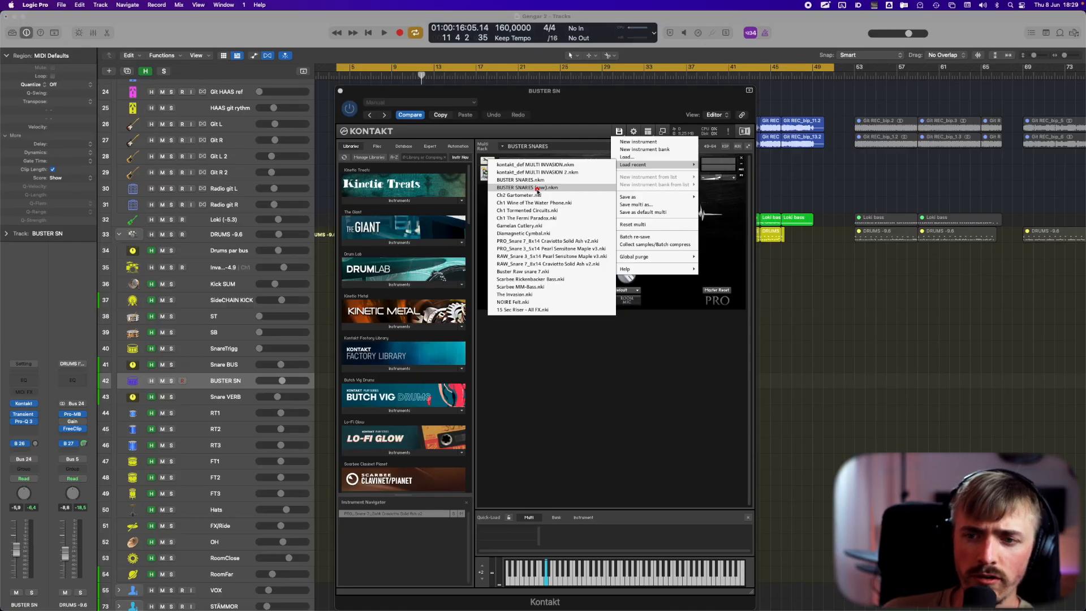
{"action": "left_click", "coordinate": [538, 188]}
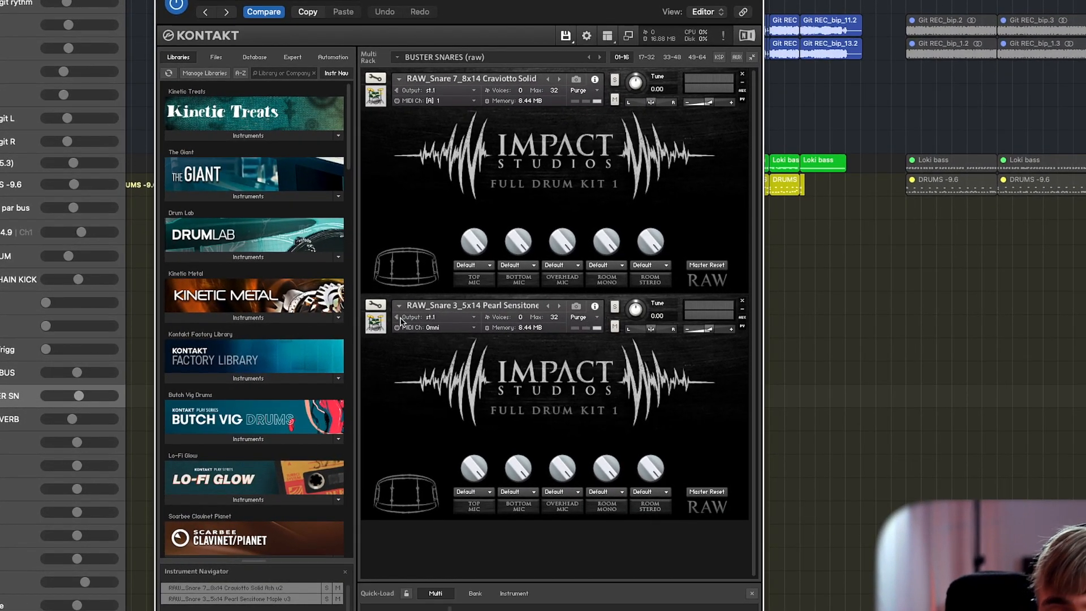
{"action": "left_click", "coordinate": [615, 328]}
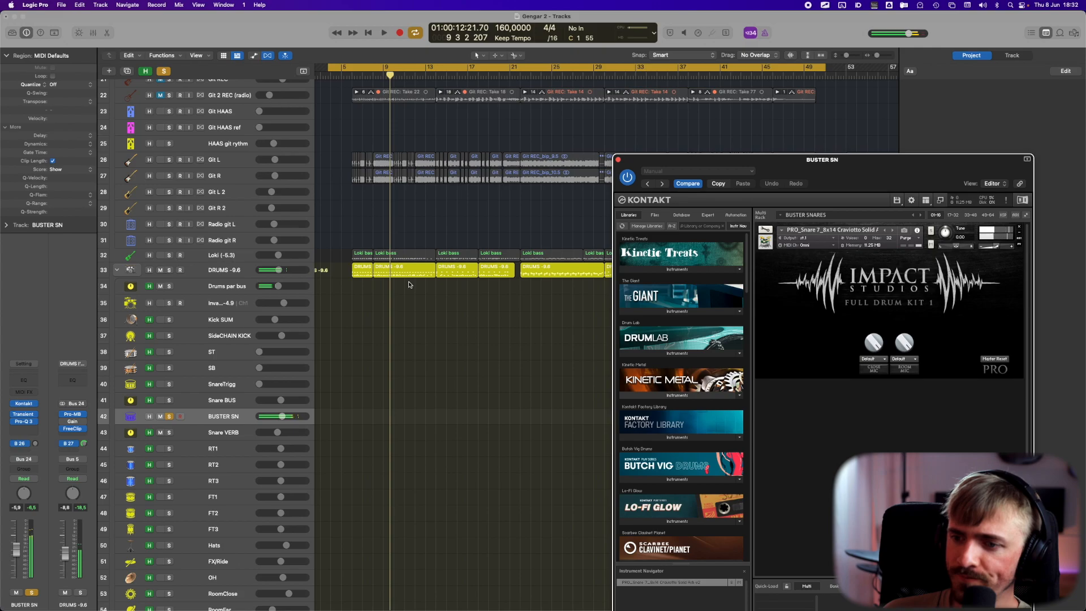
- Audition the soloed snare with all effect plug-ins on the I'm Sorry MASTER channel strip bypassed, and reactivate them
{"action": "scroll", "coordinate": [229, 87], "scroll_direction": "up", "scroll_amount": 3}
{"action": "left_click", "coordinate": [229, 87]}
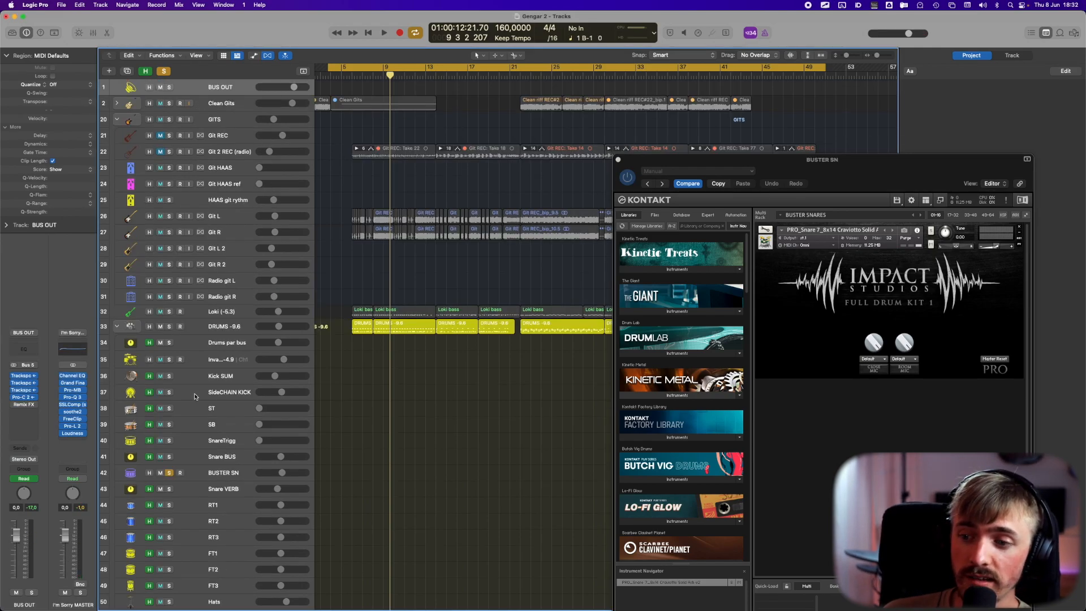
{"action": "left_click", "coordinate": [88, 331]}
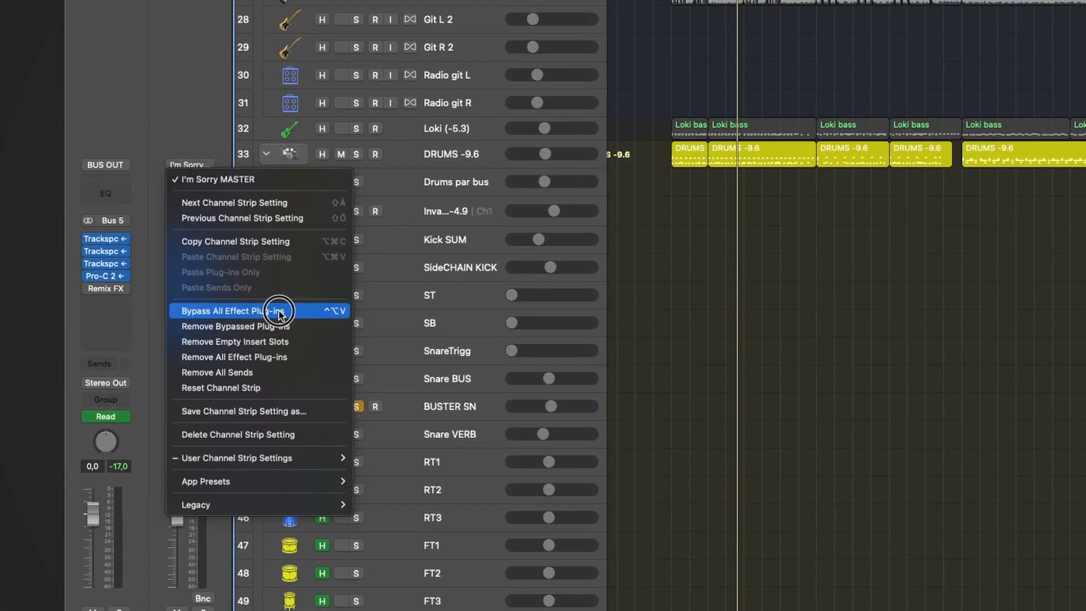
{"action": "left_click", "coordinate": [279, 313]}
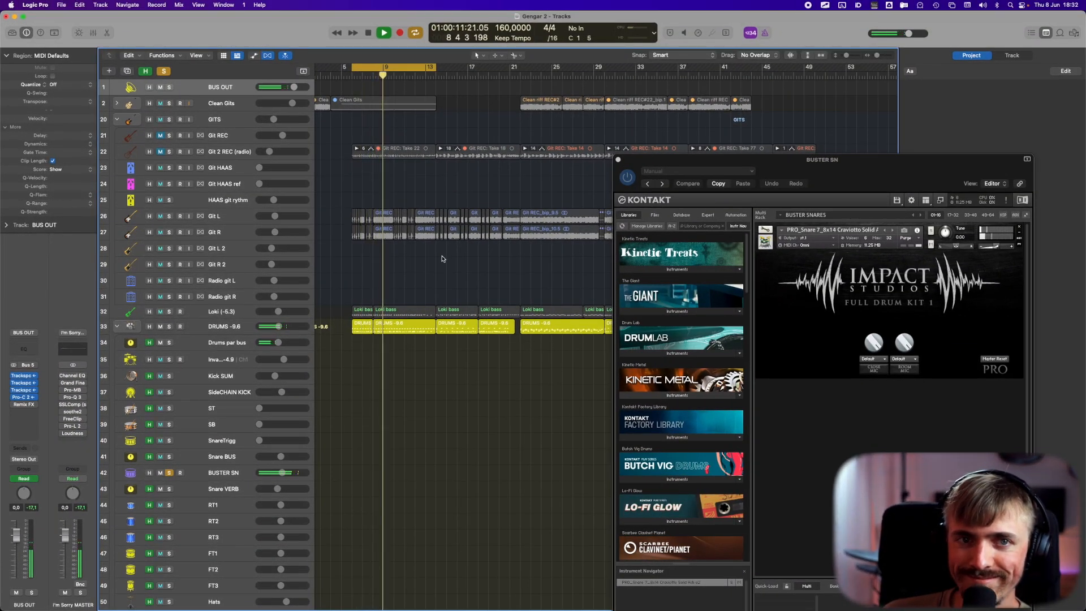
{"action": "key", "text": "space"}
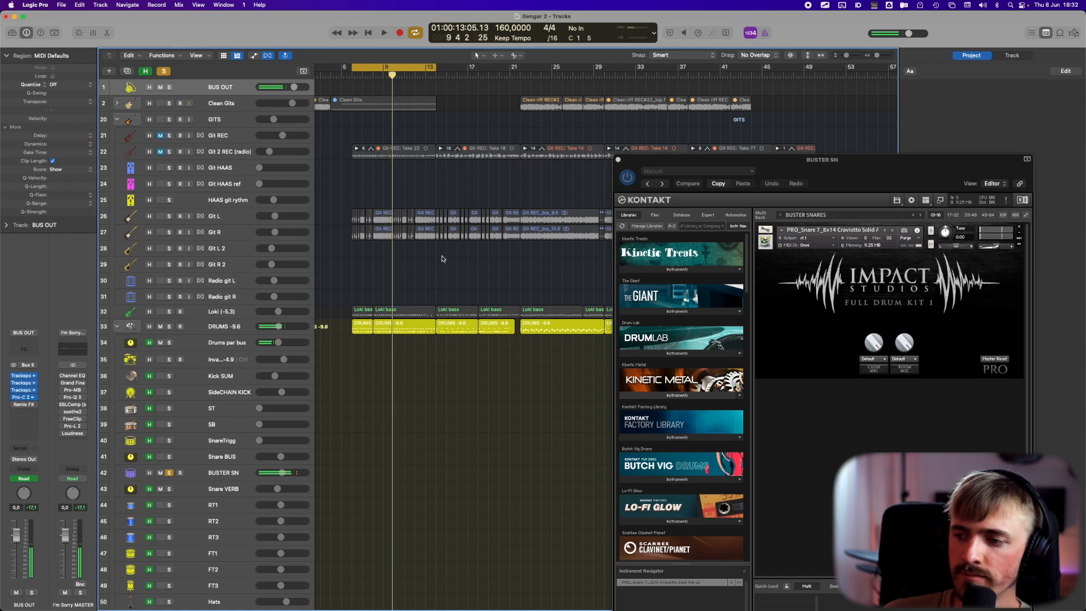
{"action": "left_click", "coordinate": [73, 333]}
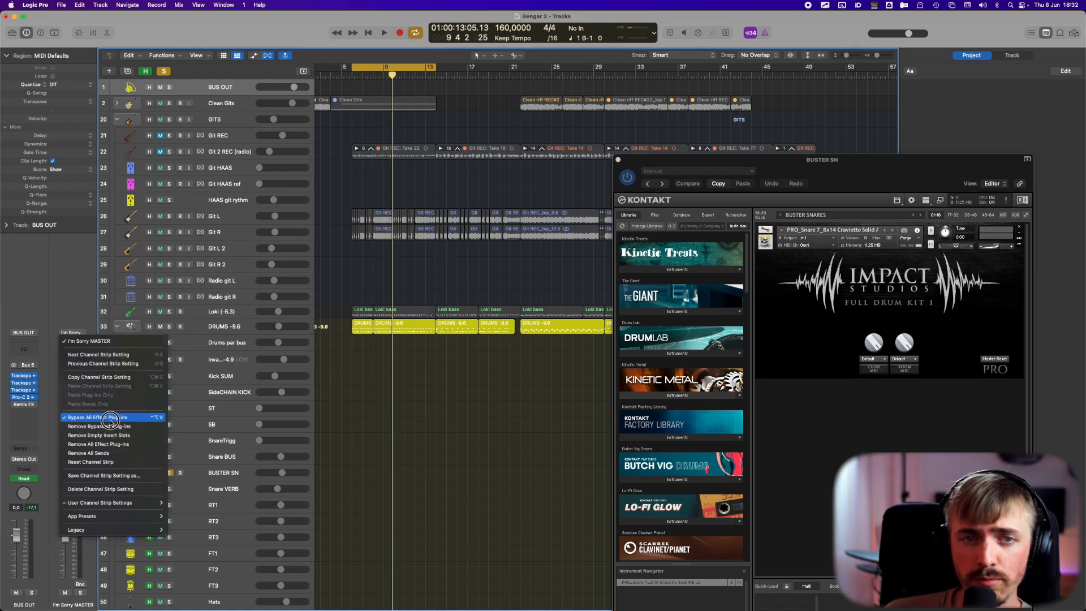
{"action": "left_click", "coordinate": [110, 420]}
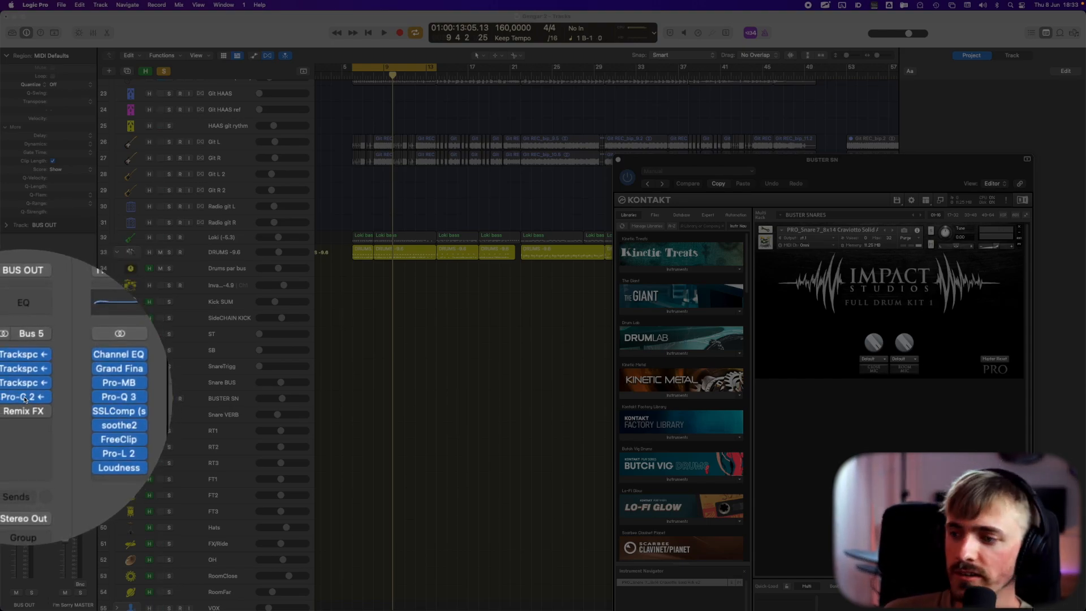
- Open the Pro-C 2 compressor on BUS OUT and play the section to examine its side-chained gain reduction
{"action": "left_click", "coordinate": [21, 397]}
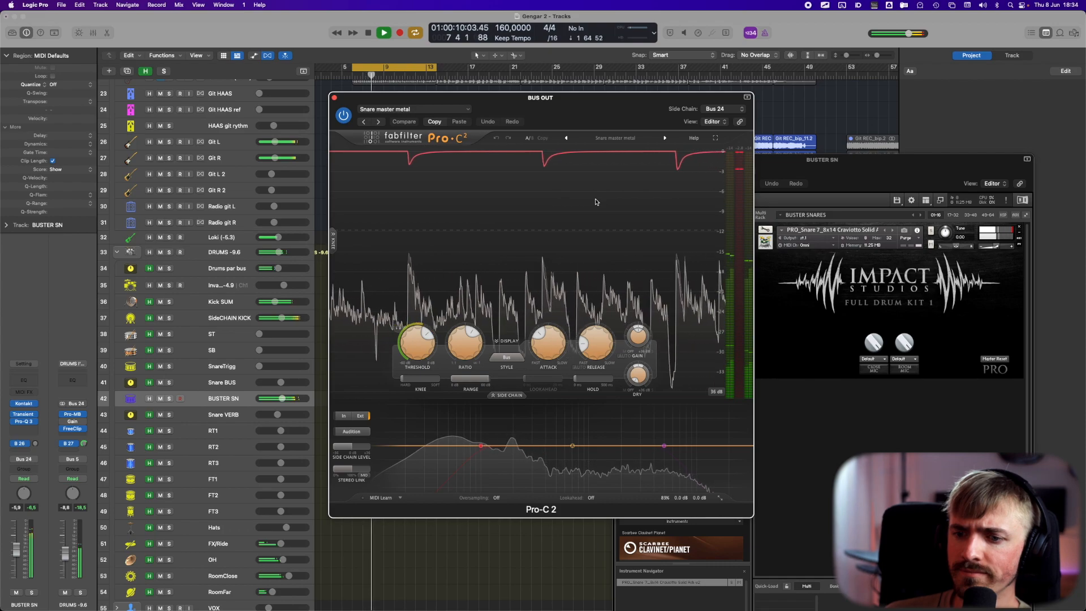
{"action": "key", "text": "space"}
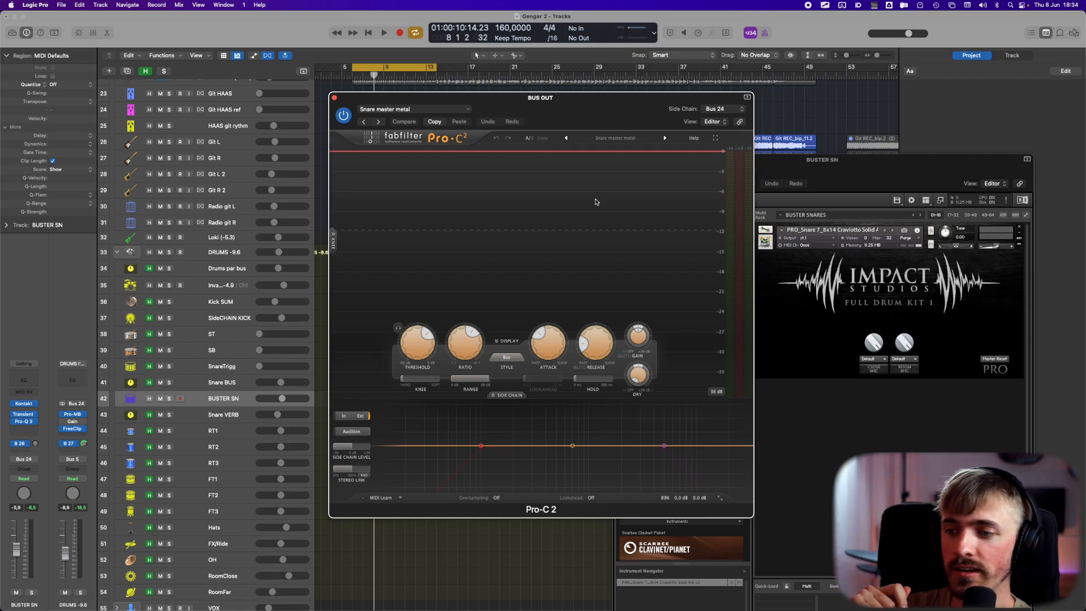
{"action": "key", "text": "space"}
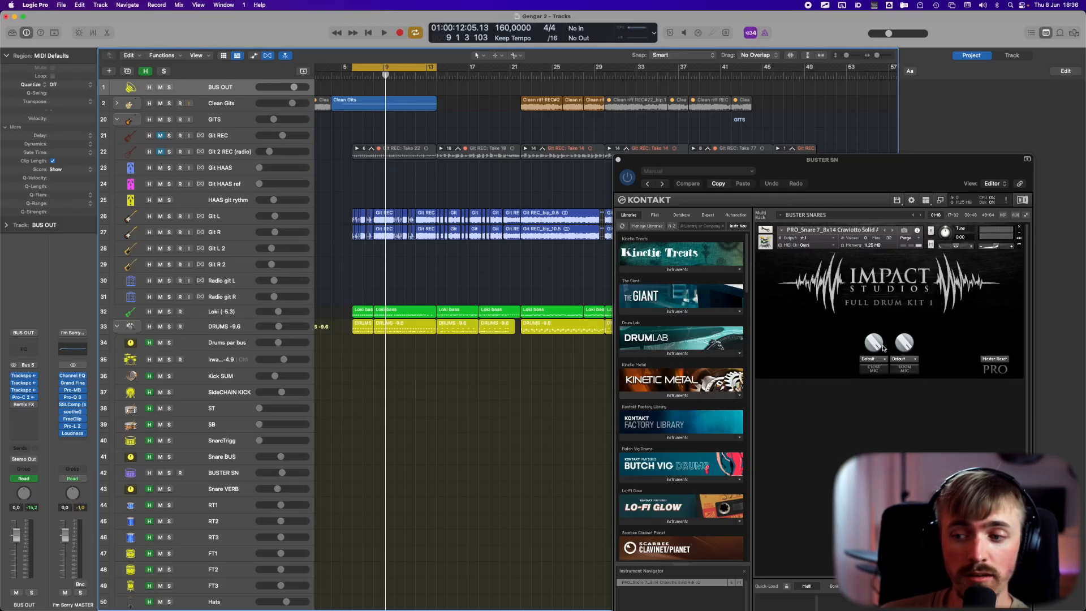
- Play the looped section and adjust the room mic level of the PRO_Snare 7_8x14 Craviotto instrument on BUSTER SN
{"action": "key", "text": "space"}
{"action": "scroll", "coordinate": [240, 412], "scroll_direction": "down", "scroll_amount": 5}
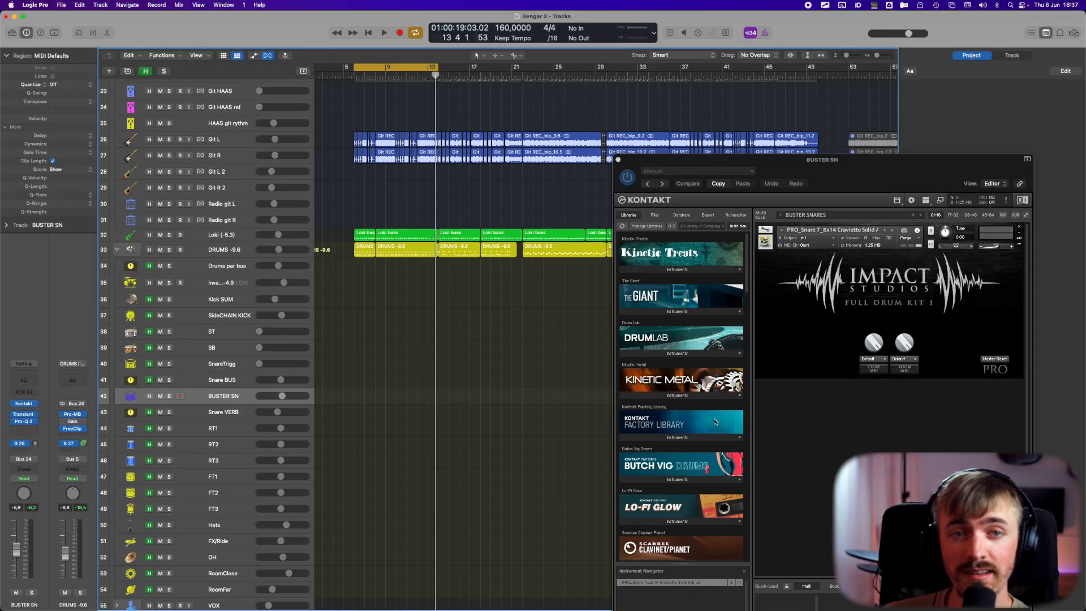
{"action": "key", "text": "space"}
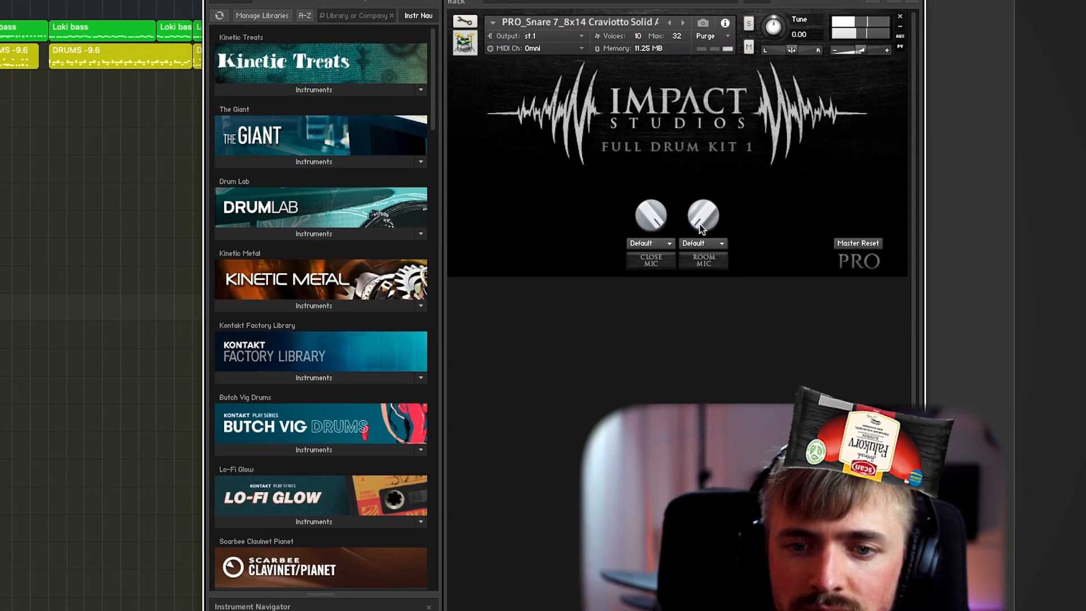
{"action": "left_click_drag", "start_coordinate": [701, 228], "coordinate": [695, 230]}
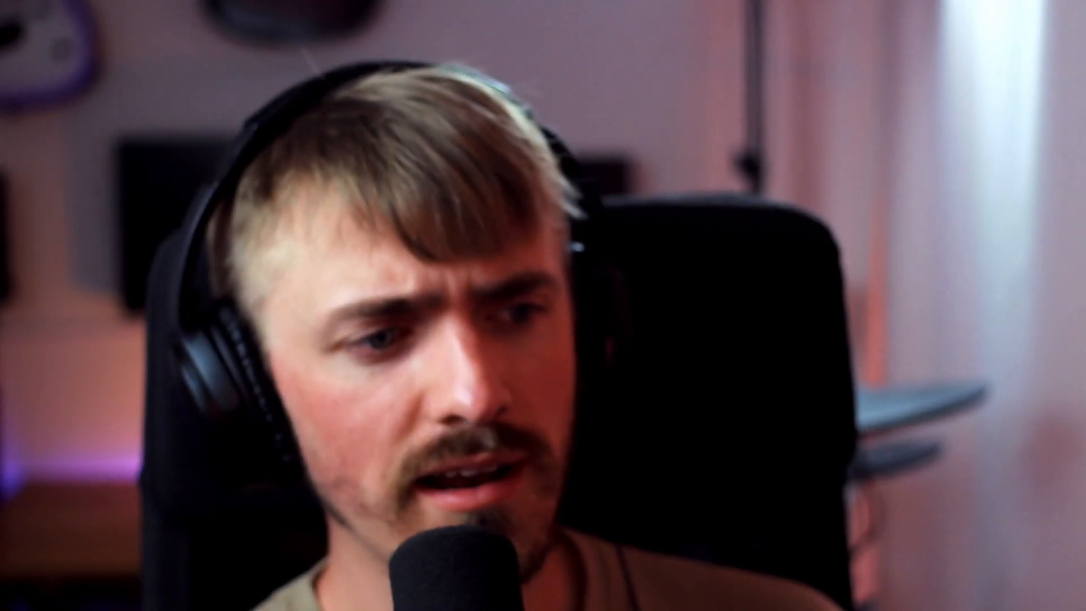
- Compare the soloed drums with the Drums par bus compressor bypassed and active, and toggle that track's mute
{"action": "left_click", "coordinate": [177, 273]}
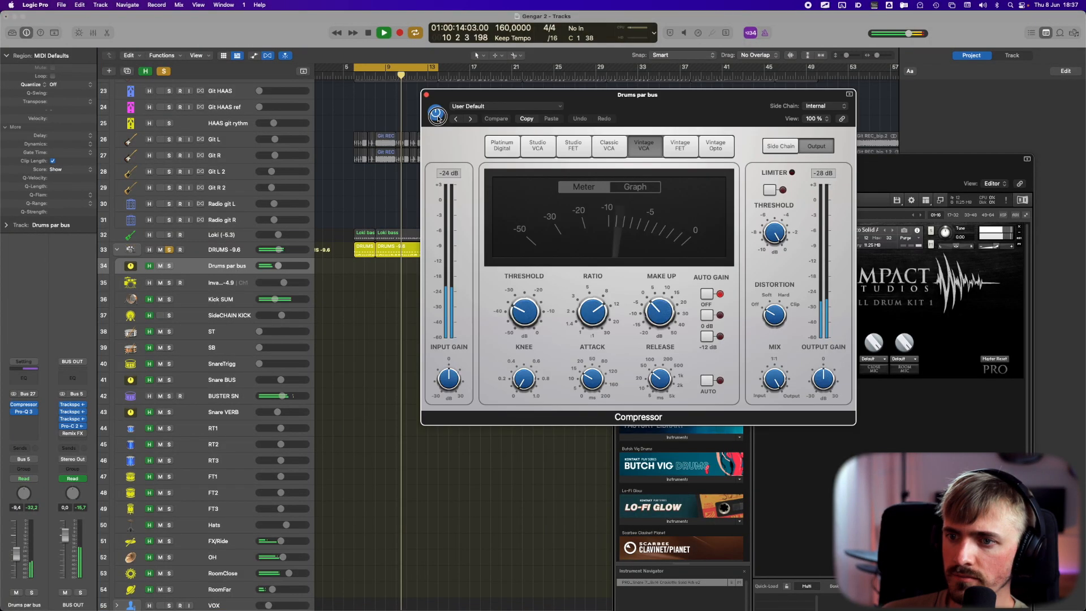
{"action": "left_click", "coordinate": [435, 112]}
{"action": "left_click", "coordinate": [436, 112]}
{"action": "left_click", "coordinate": [160, 266]}
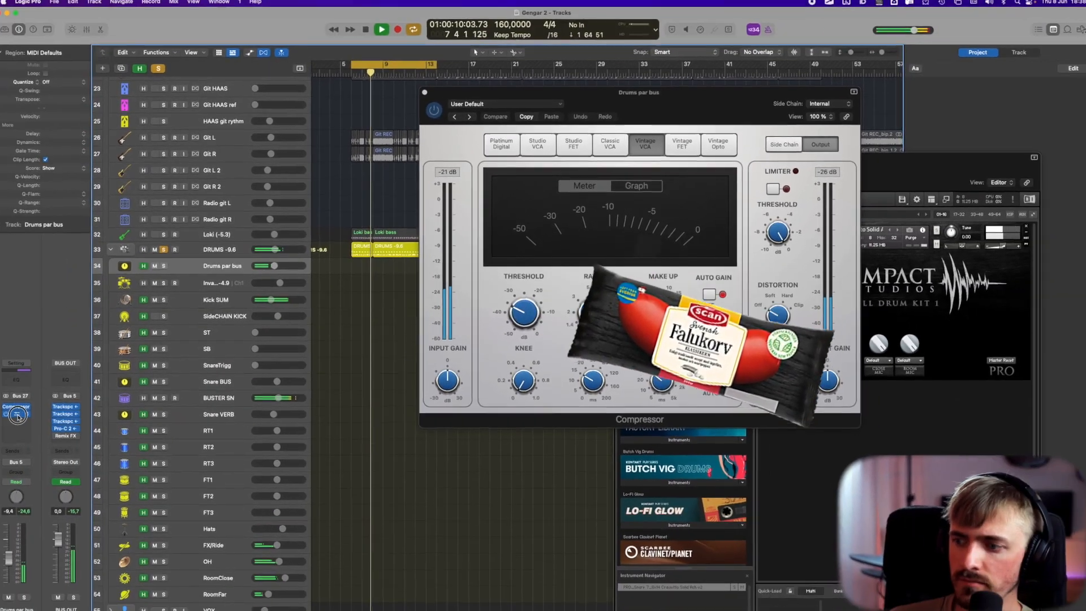
- Open Pro-Q 3 on Drums par bus to examine its EQ curve, and stop playback
{"action": "left_click", "coordinate": [24, 412]}
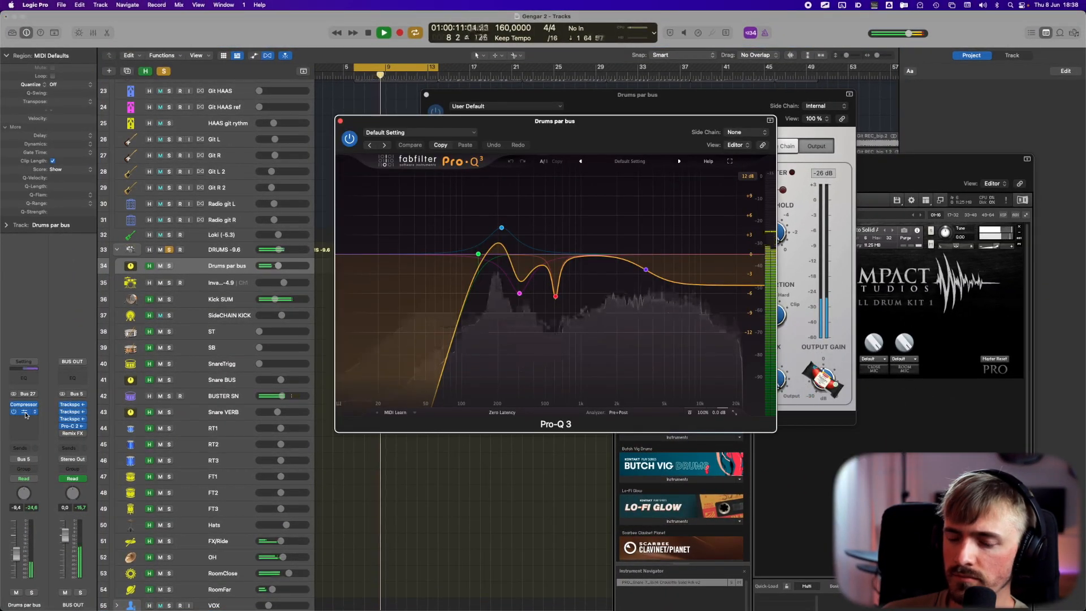
{"action": "key", "text": "space"}
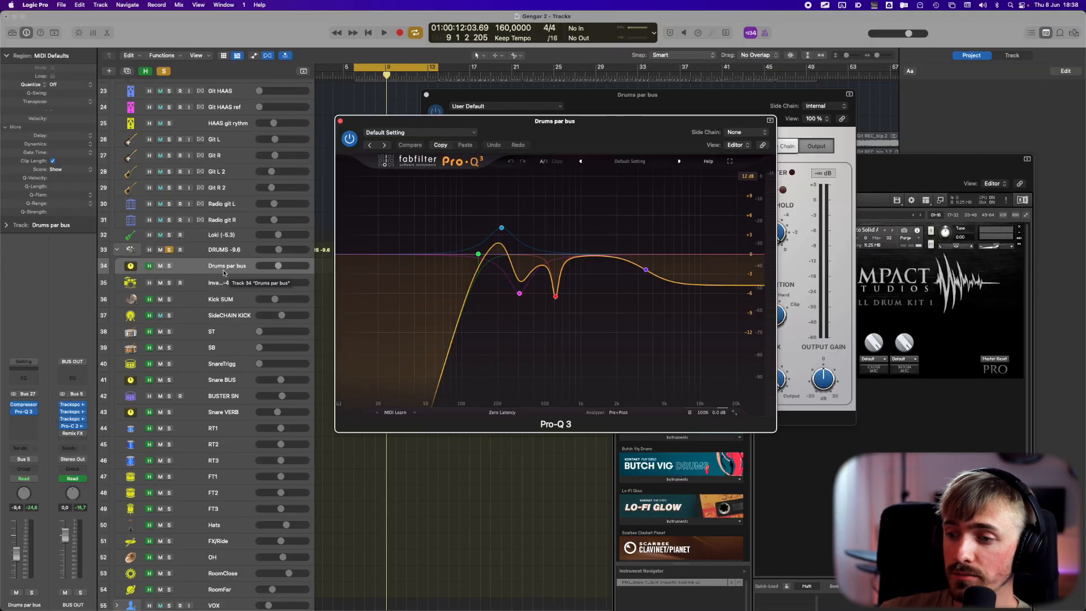
{"action": "scroll", "coordinate": [223, 273], "scroll_direction": "down", "scroll_amount": 5}
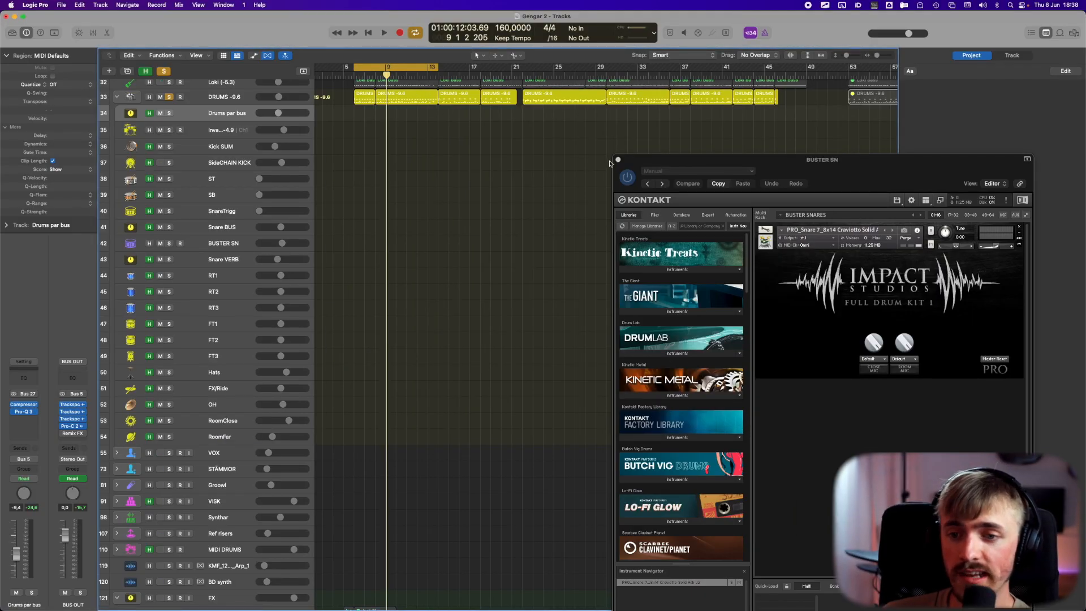
- Close the Kontakt window and open Transient Master on the BUSTER SN track to check its sustain setting
{"action": "left_click", "coordinate": [617, 160]}
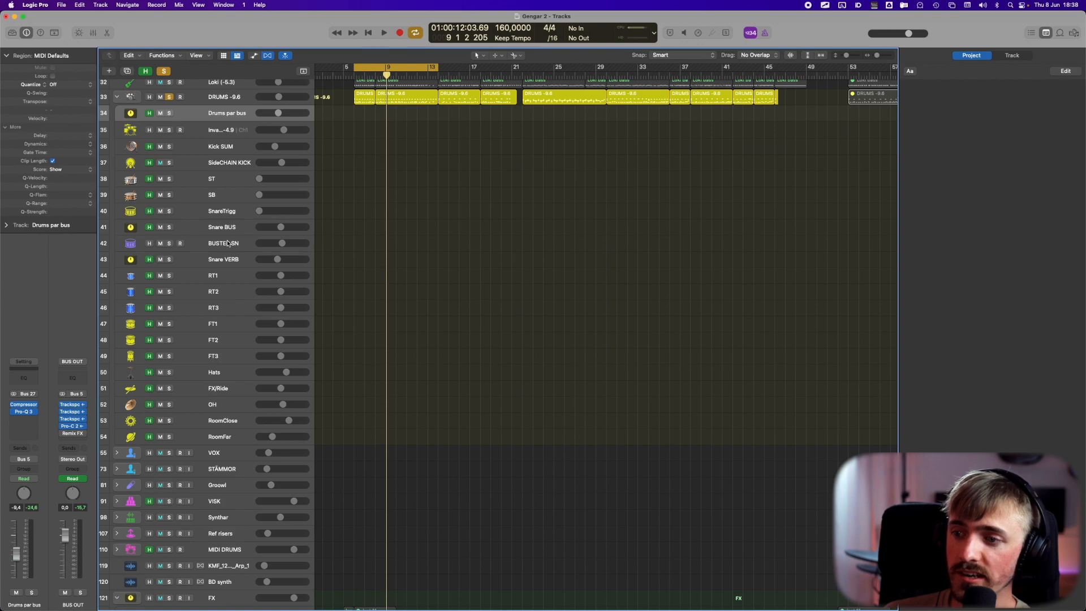
{"action": "left_click", "coordinate": [225, 243]}
{"action": "left_click", "coordinate": [23, 416]}
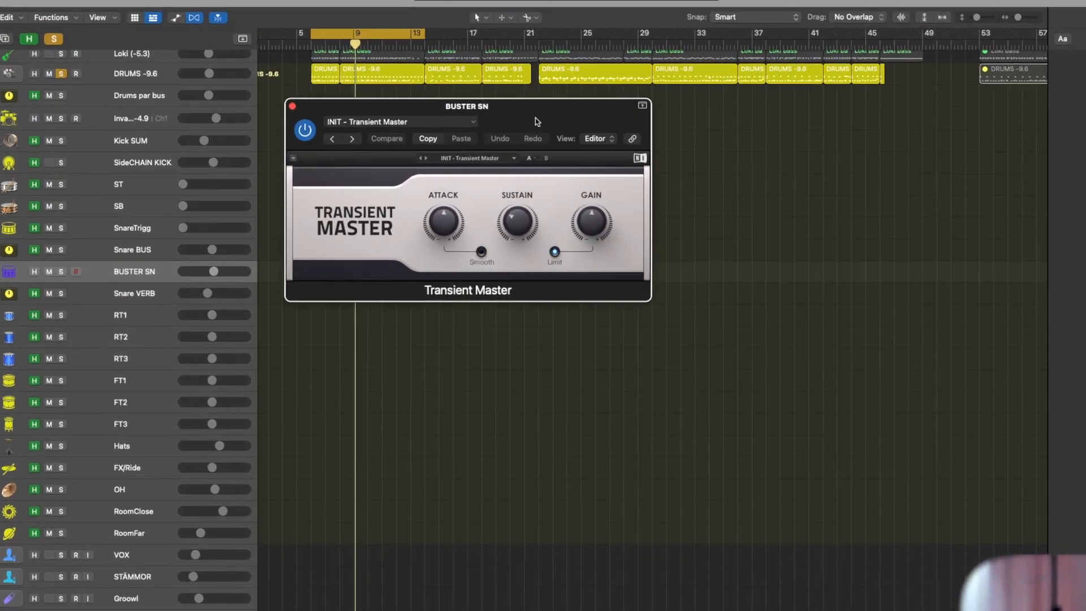
{"action": "mouse_move", "coordinate": [506, 207]}
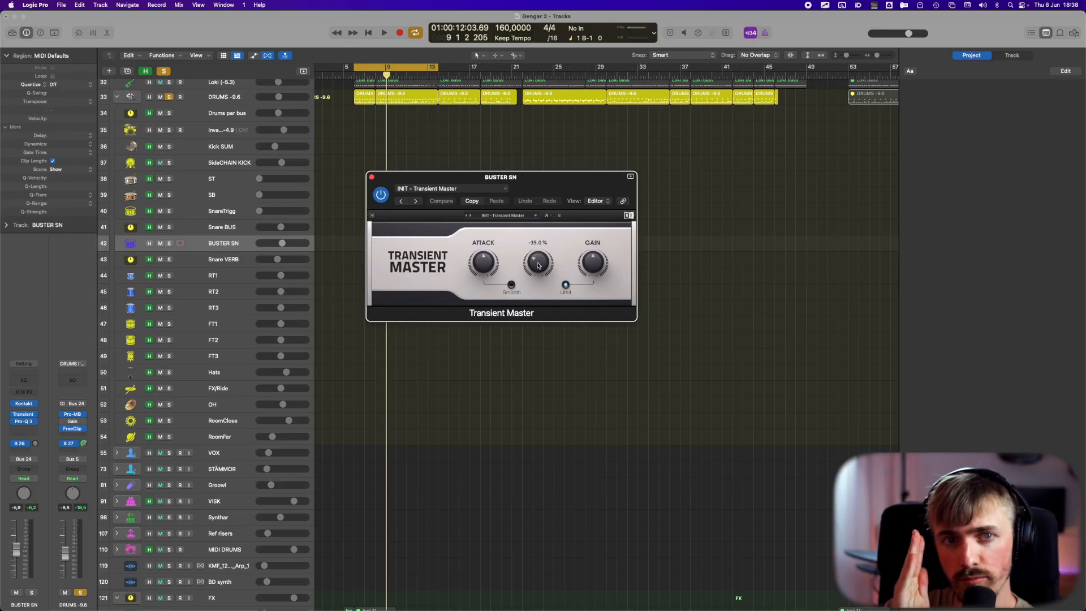
- Compare the drums in playback with Transient Master bypassed and active on BUSTER SN, and close the plug-in window
{"action": "key", "text": "space"}
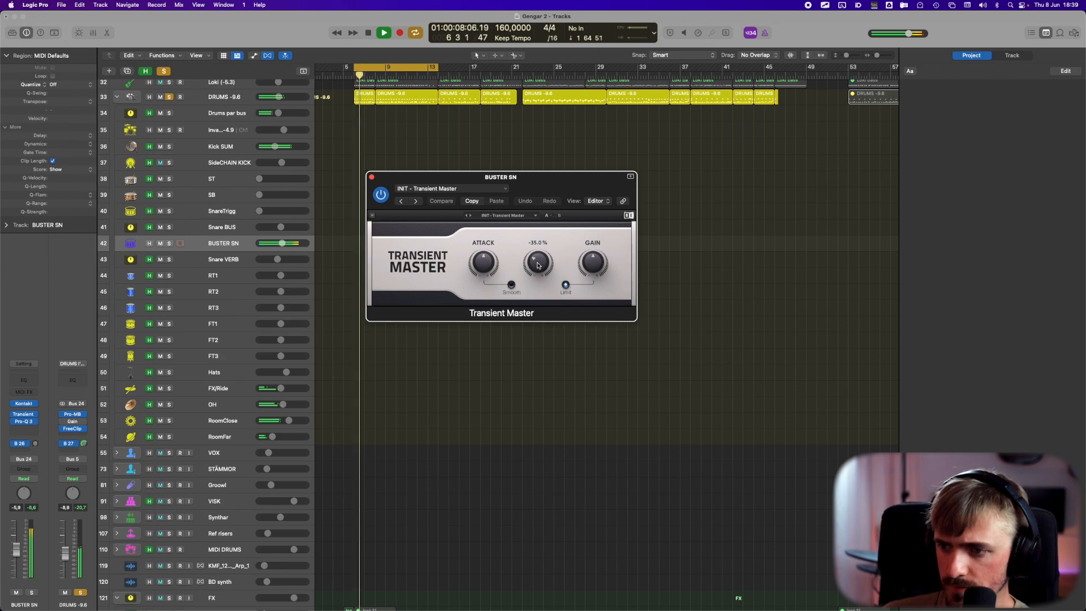
{"action": "left_click", "coordinate": [381, 196]}
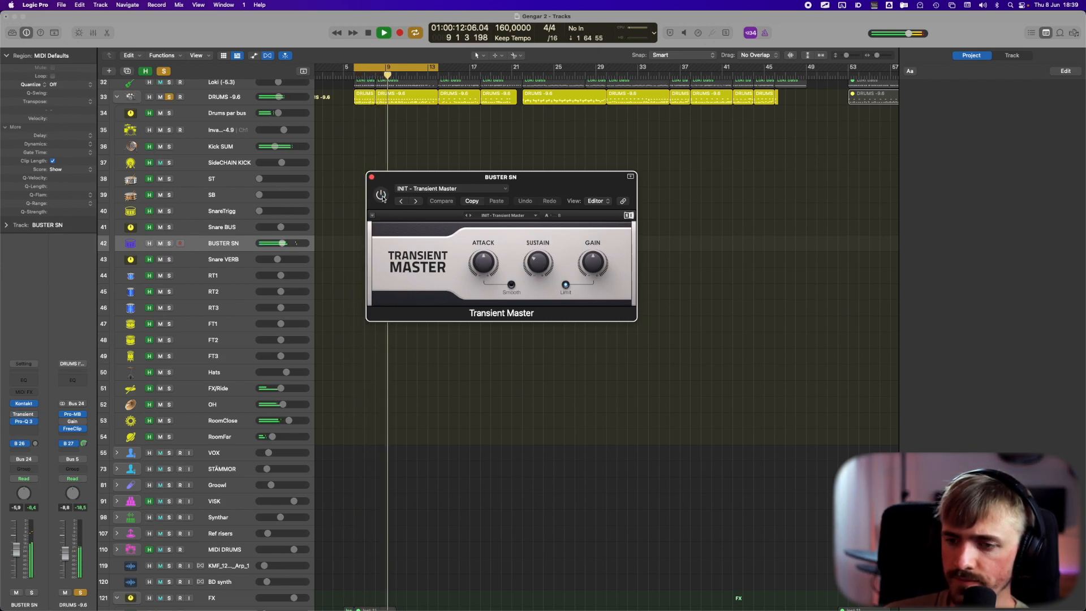
{"action": "left_click", "coordinate": [381, 195]}
{"action": "key", "text": "space"}
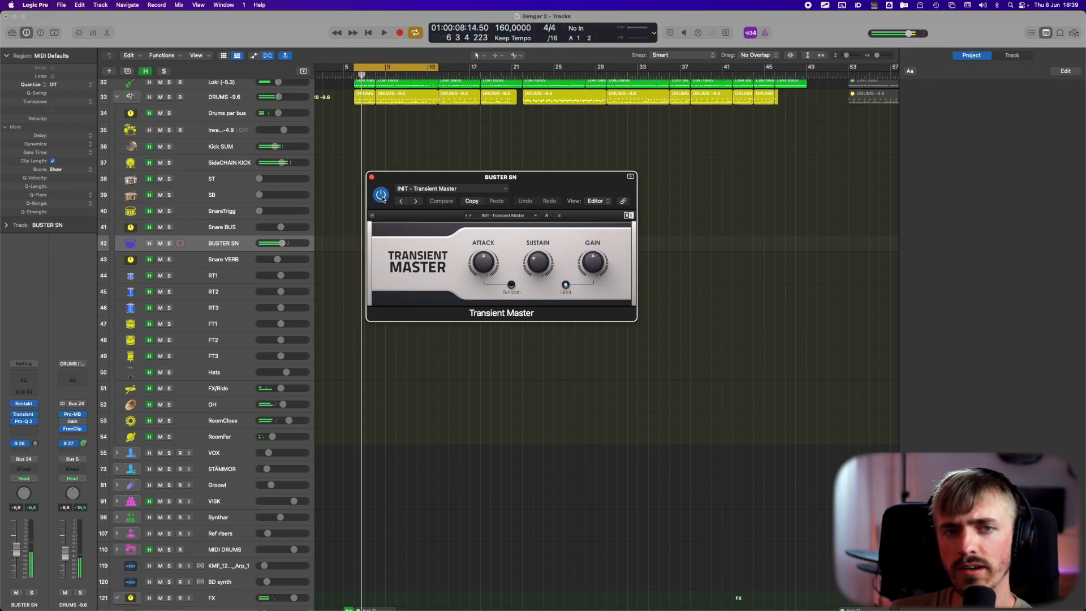
{"action": "left_click", "coordinate": [372, 177]}
- Open Pro-Q 3 on BUSTER SN, solo the track and play the looped section
{"action": "left_click", "coordinate": [25, 422]}
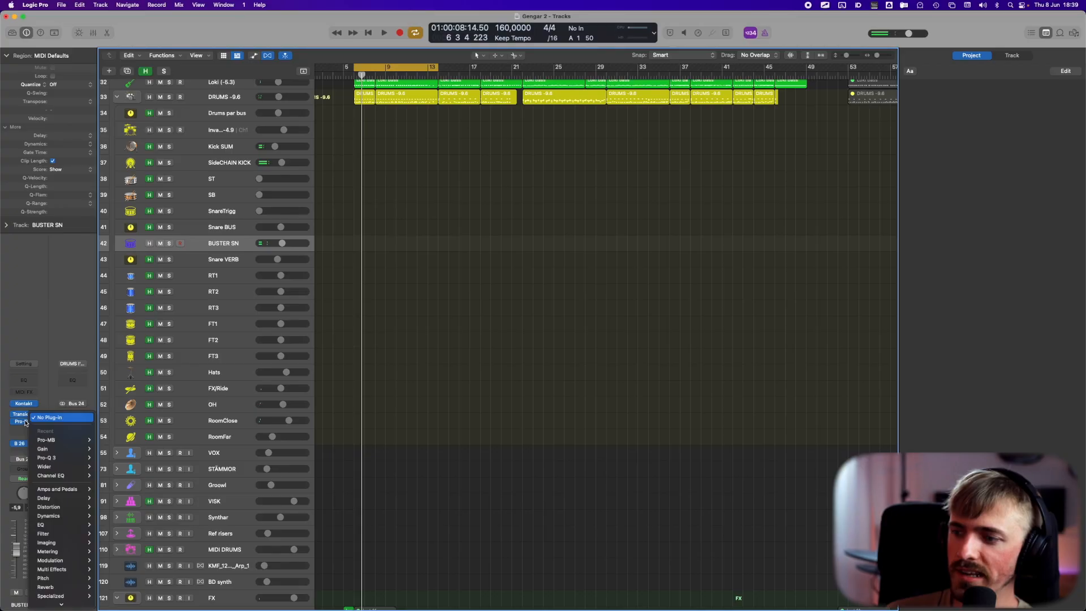
{"action": "left_click", "coordinate": [23, 421]}
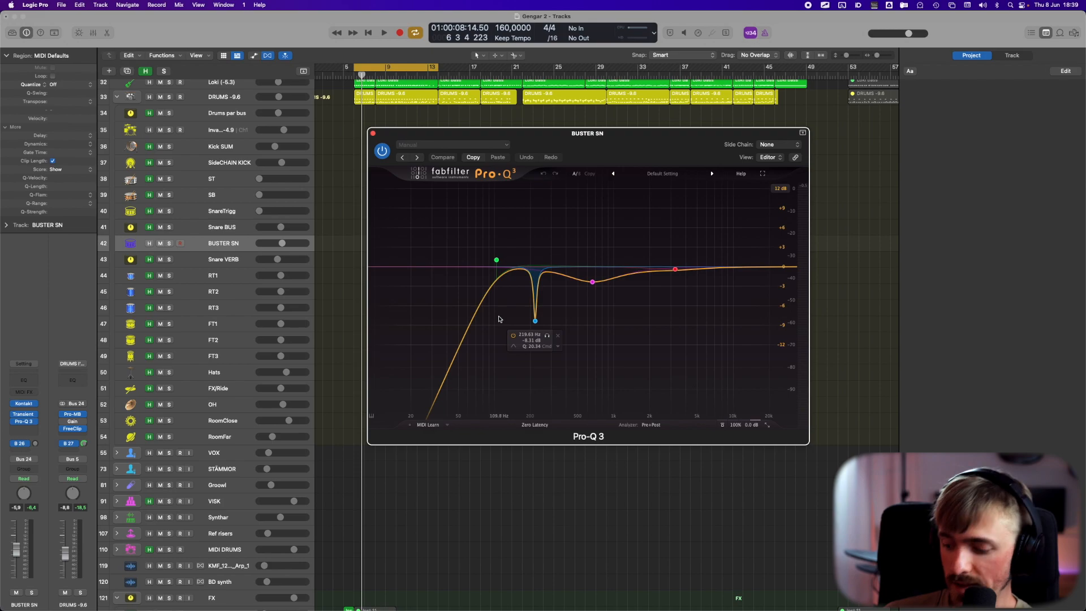
{"action": "key", "text": "s"}
{"action": "key", "text": "space"}
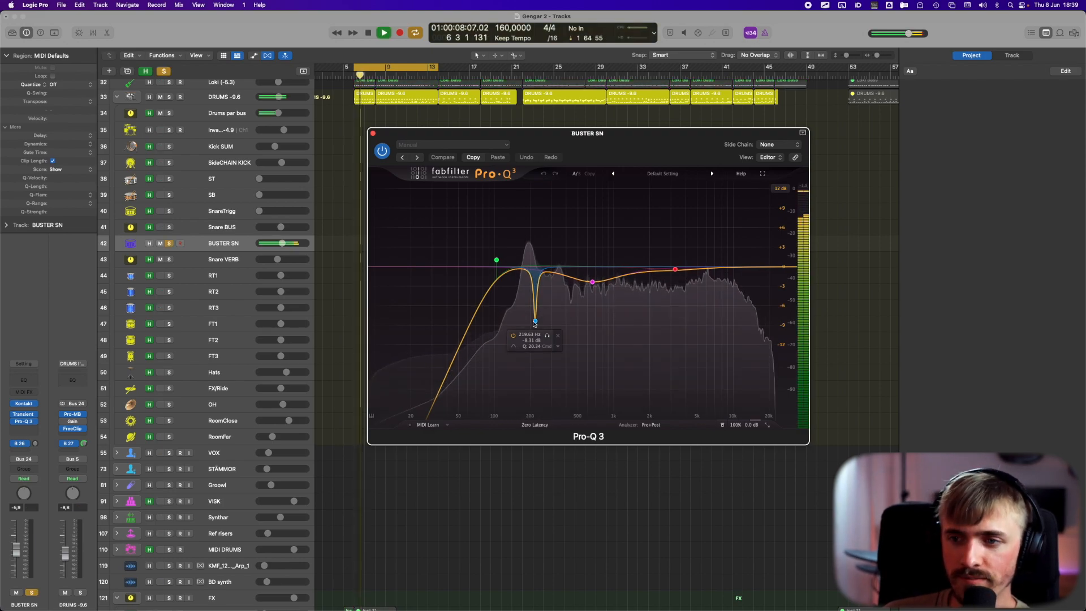
- Listen to the narrow notch band of the snare EQ in isolation, and bypass the whole equalizer for comparison
{"action": "left_click", "coordinate": [547, 337]}
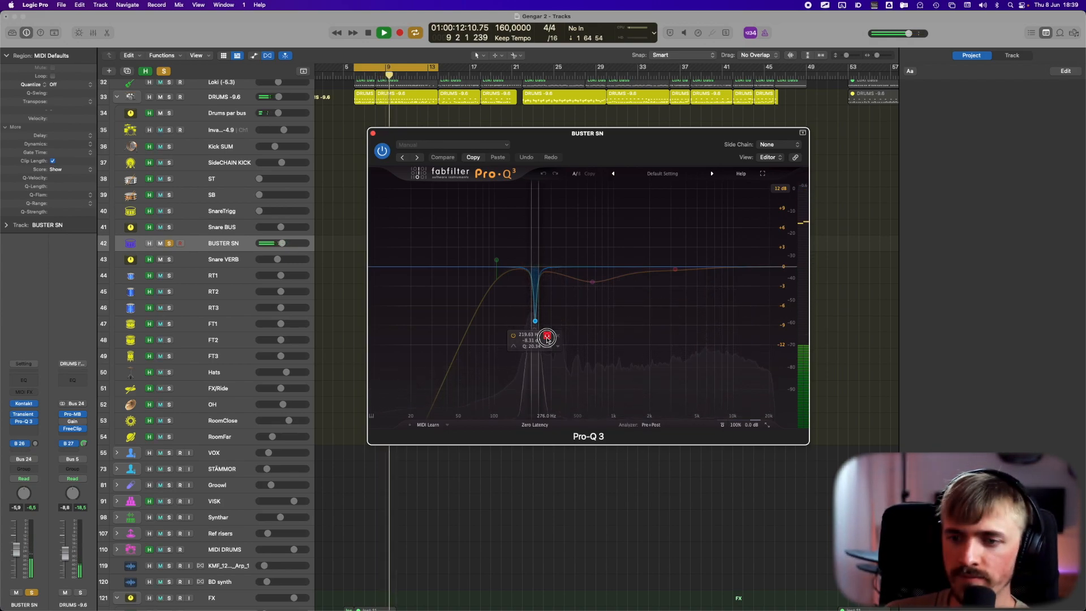
{"action": "left_click", "coordinate": [547, 338]}
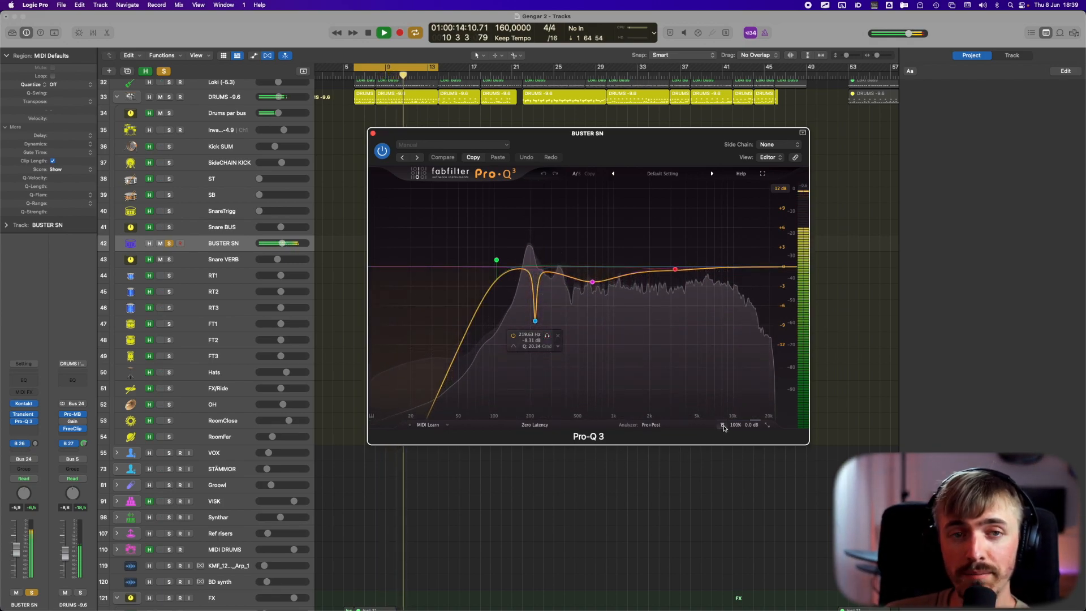
{"action": "left_click", "coordinate": [723, 425]}
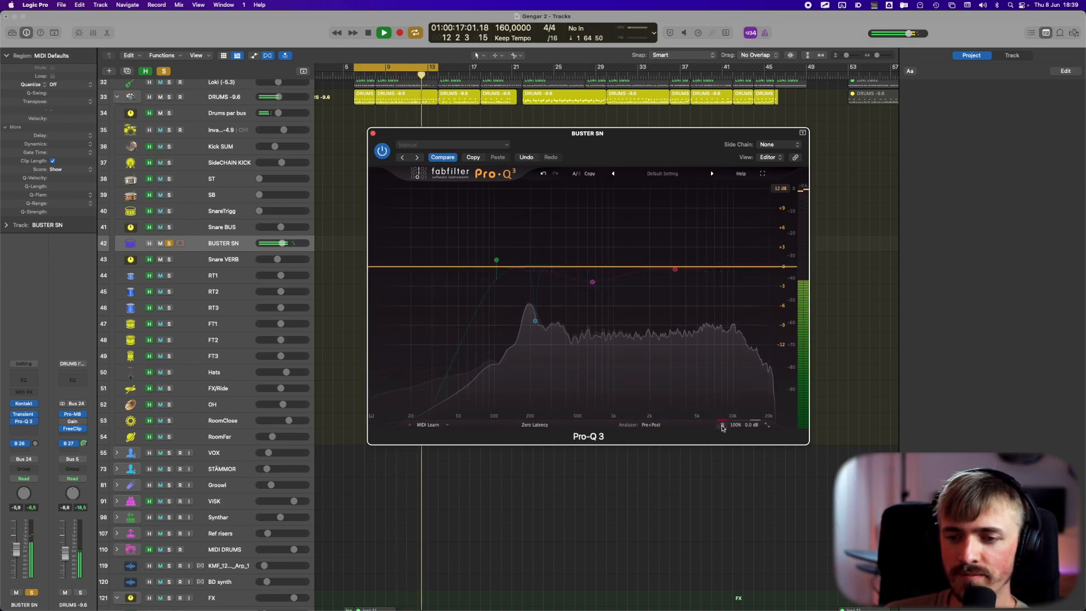
- Reactivate the bypassed snare equalizer for comparison, check the wide midrange cut band, and stop playback
{"action": "left_click", "coordinate": [722, 425]}
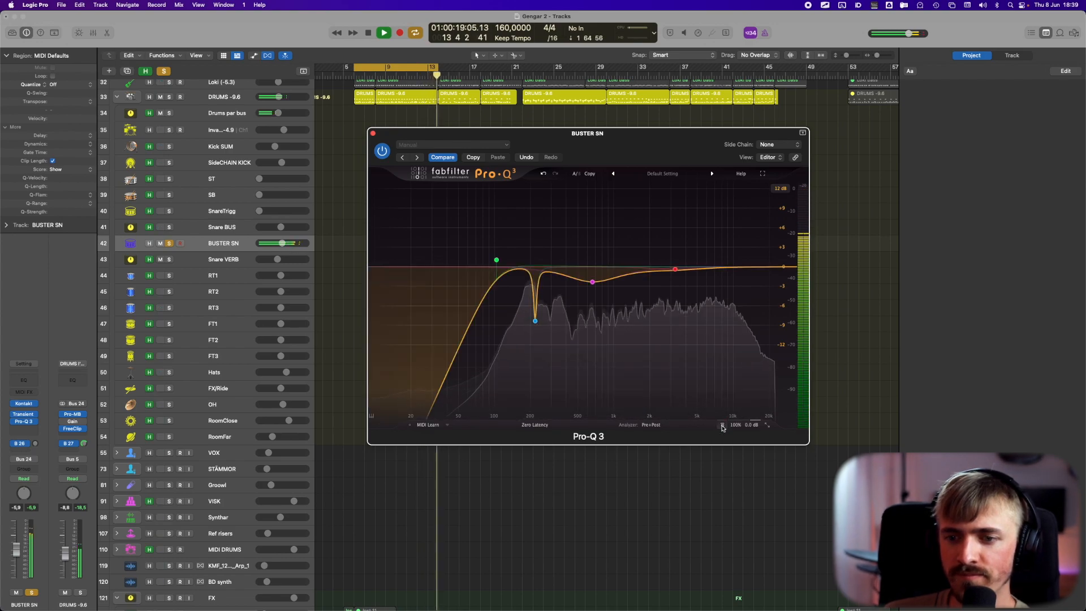
{"action": "mouse_move", "coordinate": [604, 294]}
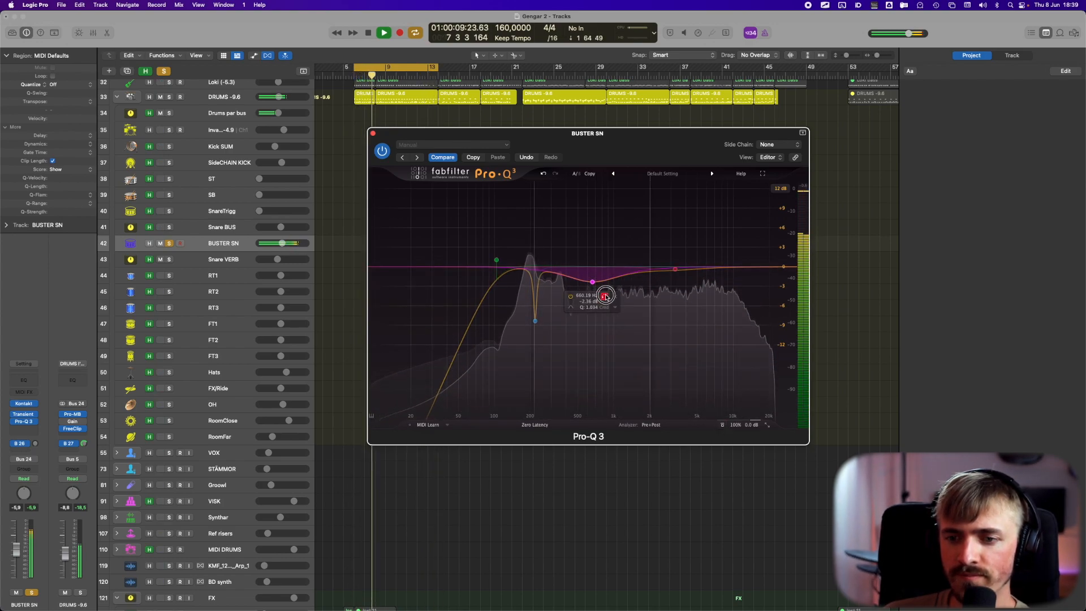
{"action": "key", "text": "space"}
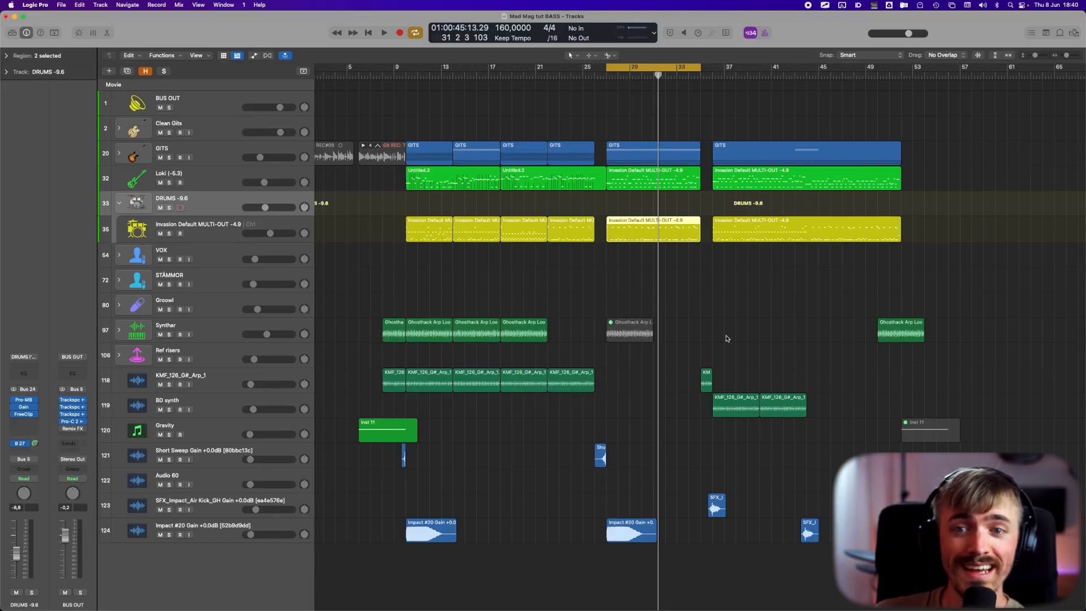
- In the Mad Mag tut BASS project, reveal the hidden drum tracks and audition the looped section
{"action": "scroll", "coordinate": [729, 266], "scroll_direction": "right", "scroll_amount": 2}
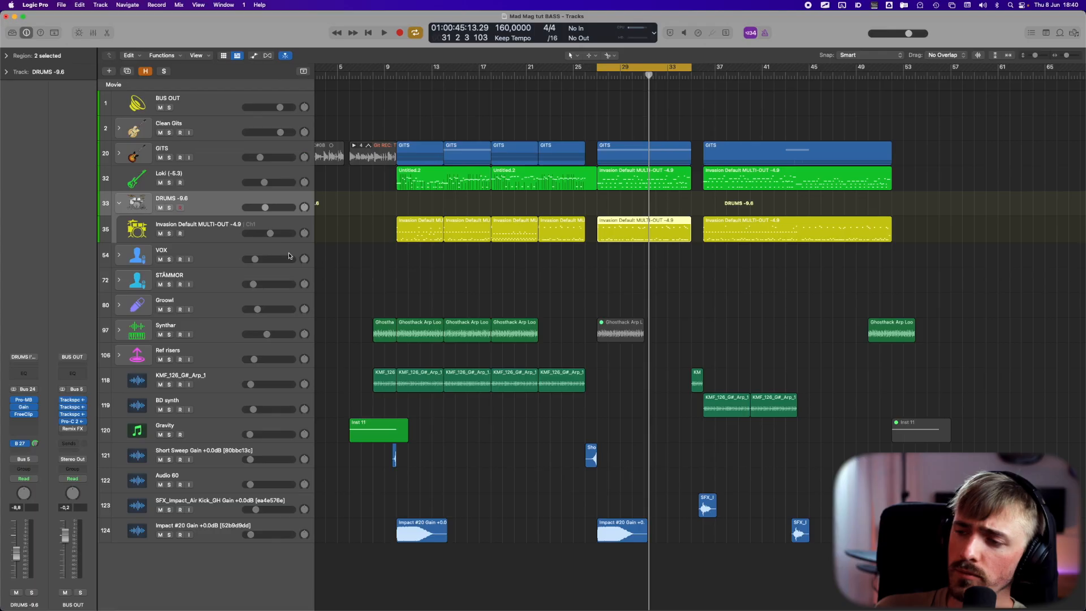
{"action": "key", "text": "h"}
{"action": "key", "text": "space"}
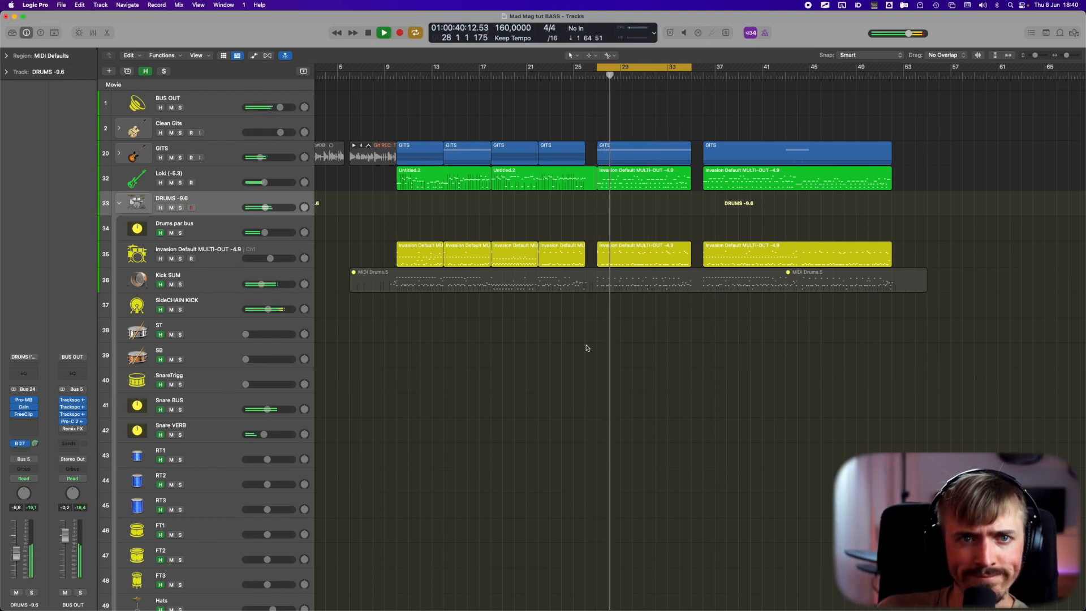
{"action": "key", "text": "space"}
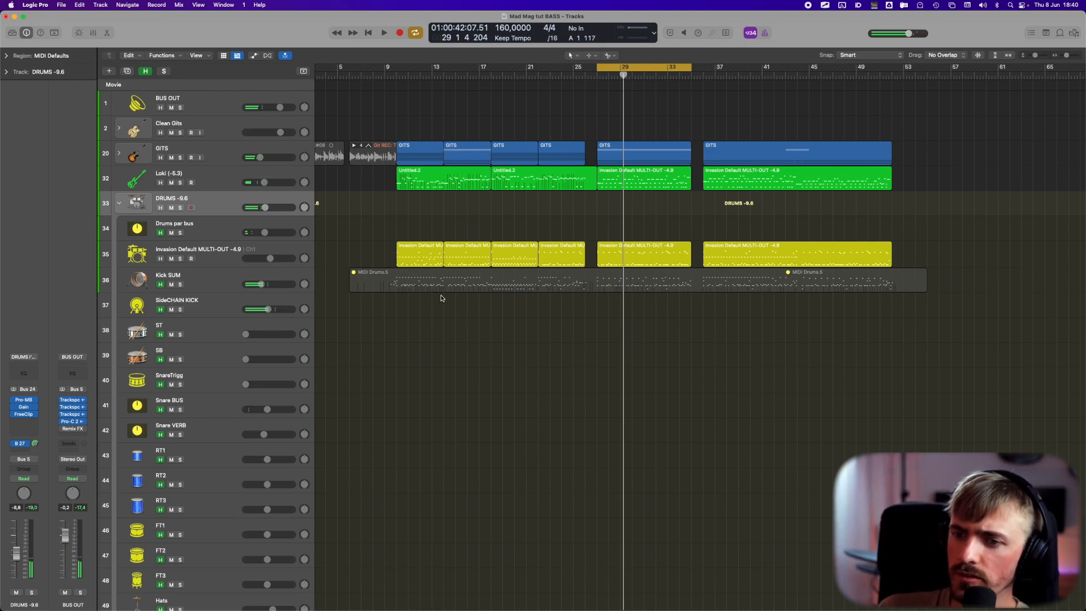
- Set the audio I/O buffer size to 1024 samples and close the settings
{"action": "left_click", "coordinate": [35, 4]}
{"action": "mouse_move", "coordinate": [107, 31]}
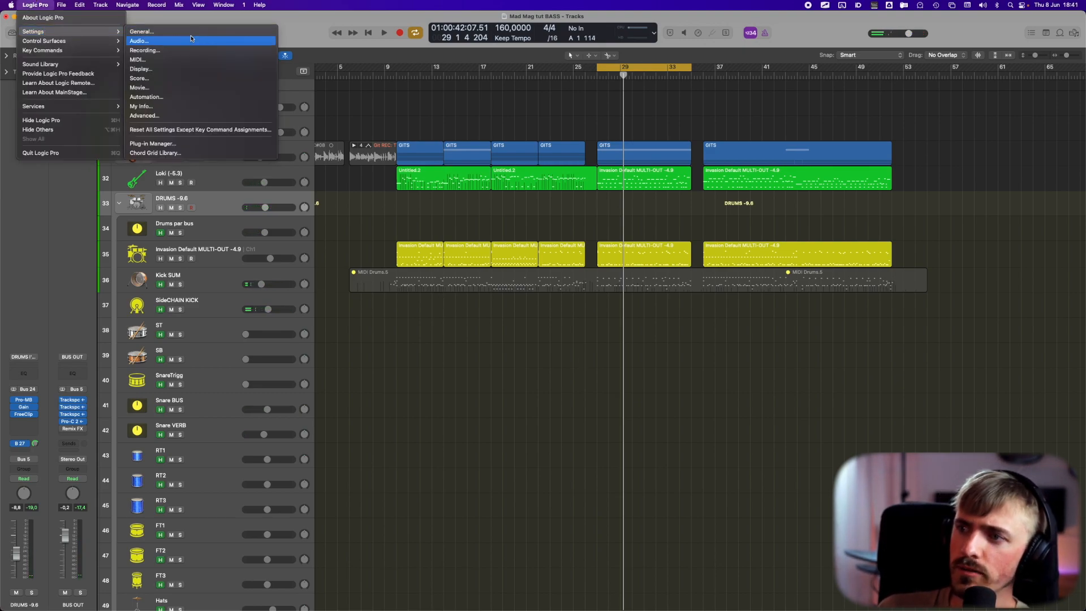
{"action": "left_click", "coordinate": [191, 40]}
{"action": "left_click", "coordinate": [656, 291]}
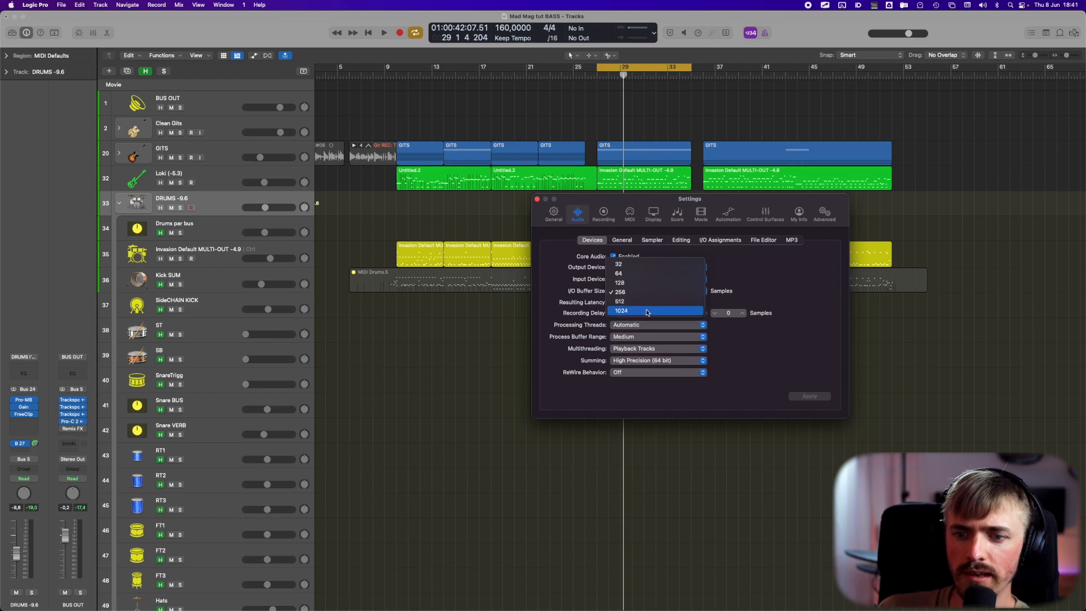
{"action": "left_click", "coordinate": [656, 309]}
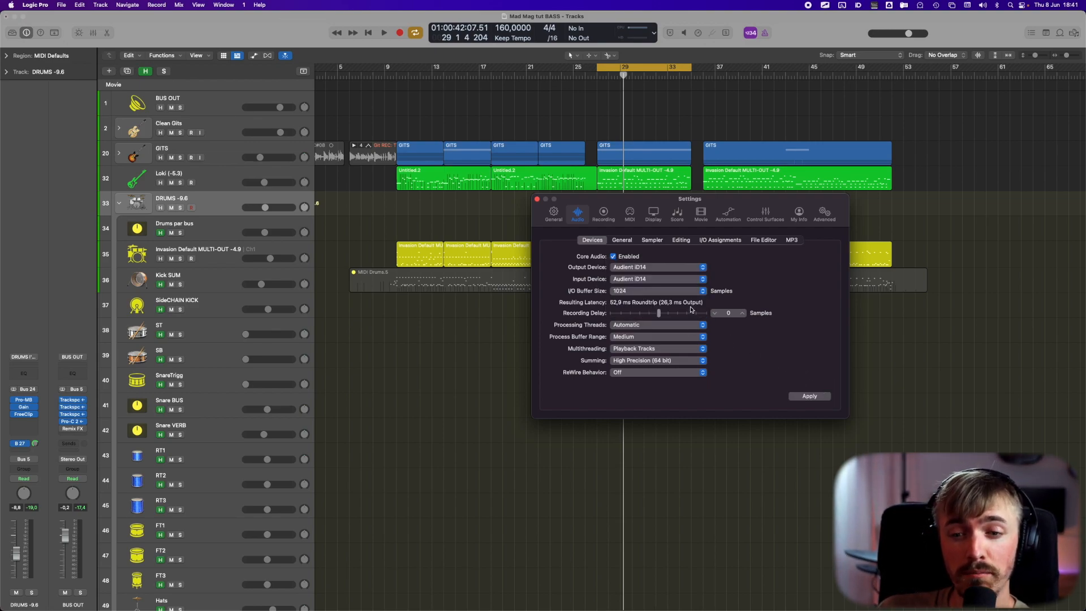
{"action": "left_click", "coordinate": [538, 199]}
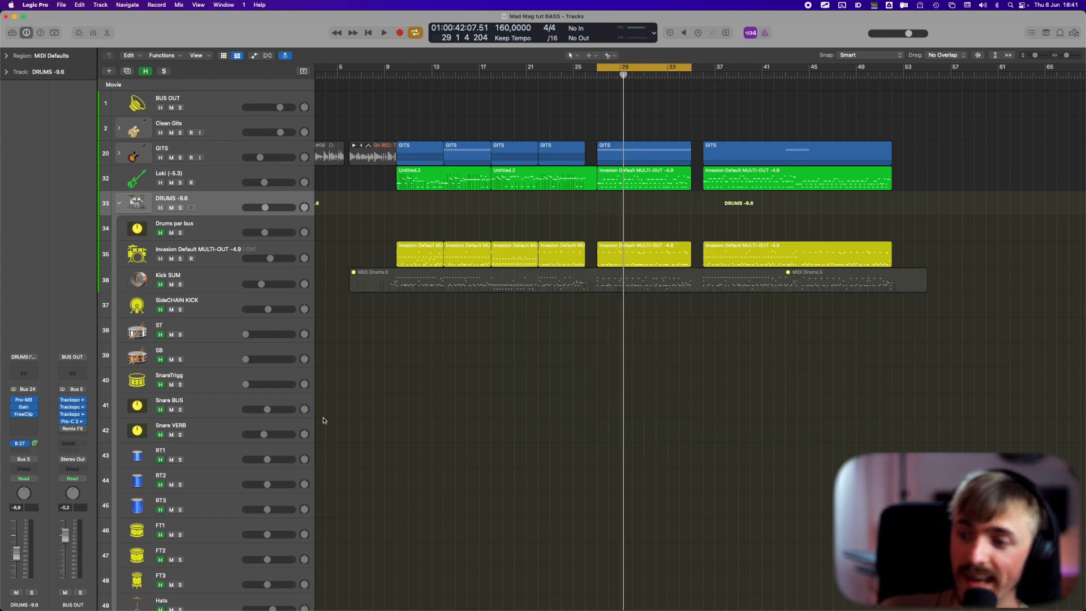
- Play the loop with Snare BUS soloed, and open Kontakt on the Invasion Default MULTI-OUT track
{"action": "key", "text": "space"}
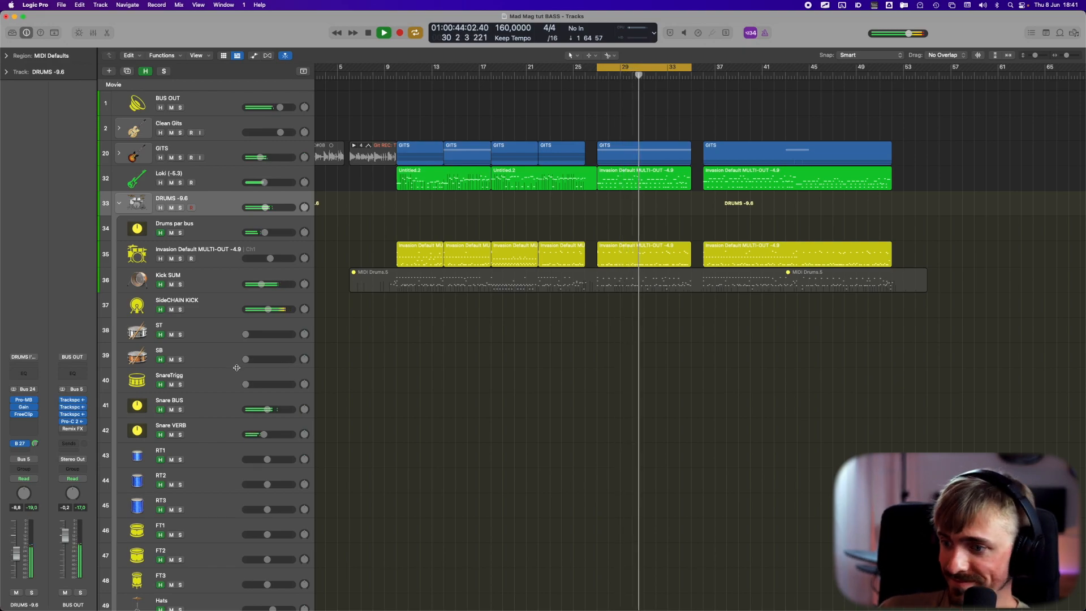
{"action": "left_click", "coordinate": [180, 409]}
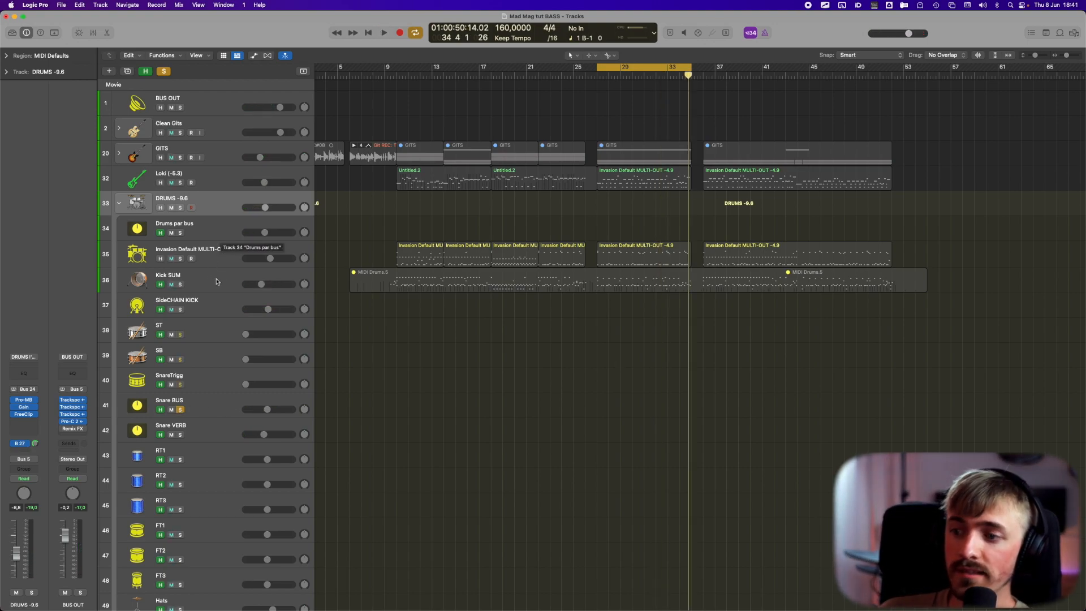
{"action": "left_click", "coordinate": [223, 256]}
{"action": "left_click", "coordinate": [24, 404]}
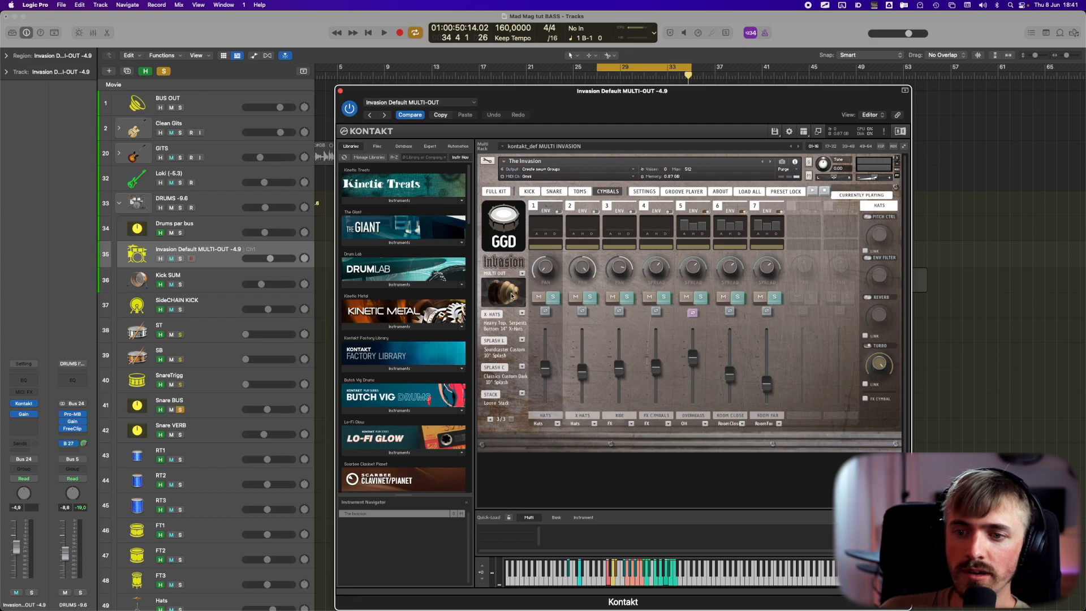
- Review The Invasion's CPU scaling on the full kit page and the available snare and snare trigger samples
{"action": "left_click", "coordinate": [496, 192]}
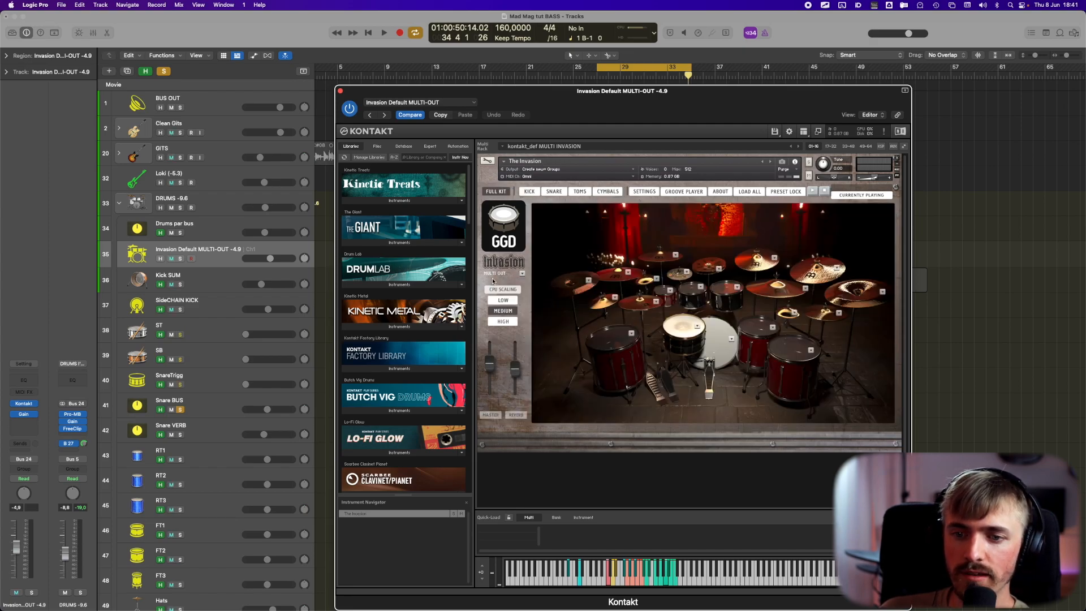
{"action": "key", "text": "ctrl+a"}
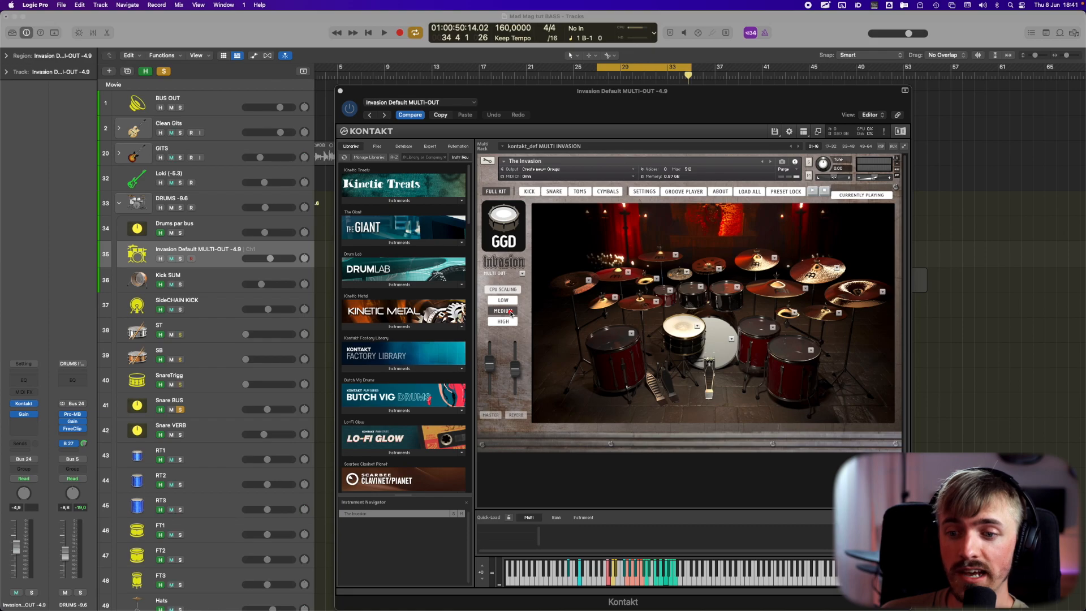
{"action": "left_click", "coordinate": [559, 192]}
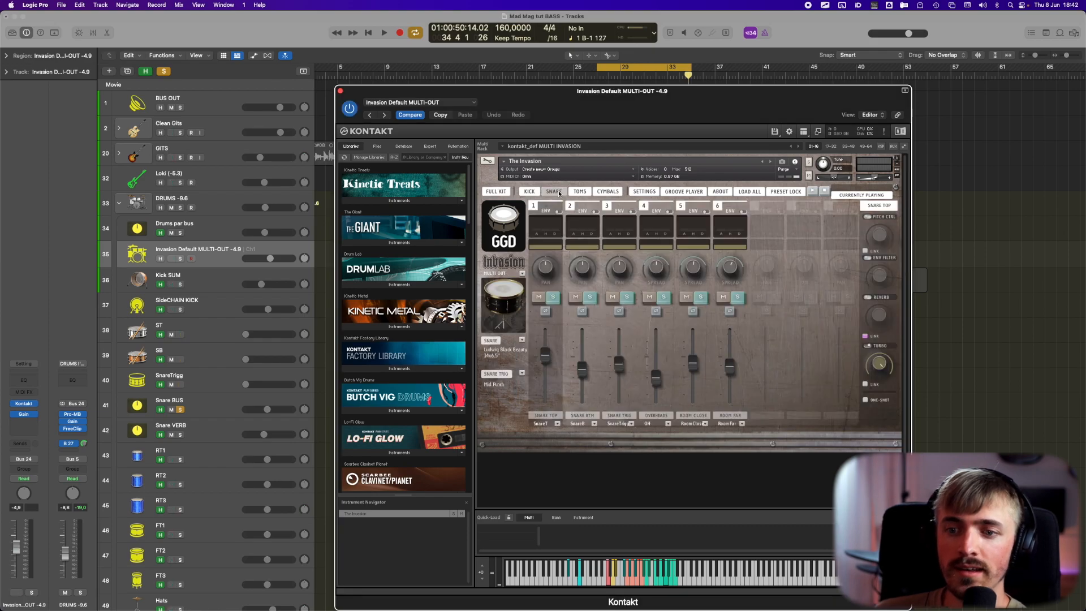
{"action": "left_click", "coordinate": [522, 340]}
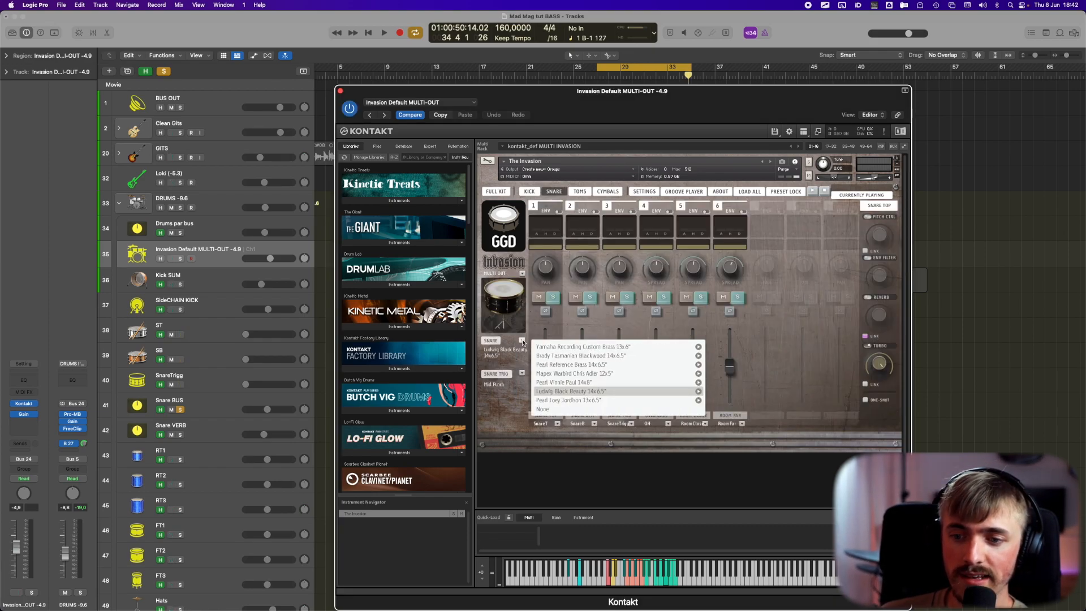
{"action": "left_click", "coordinate": [521, 375]}
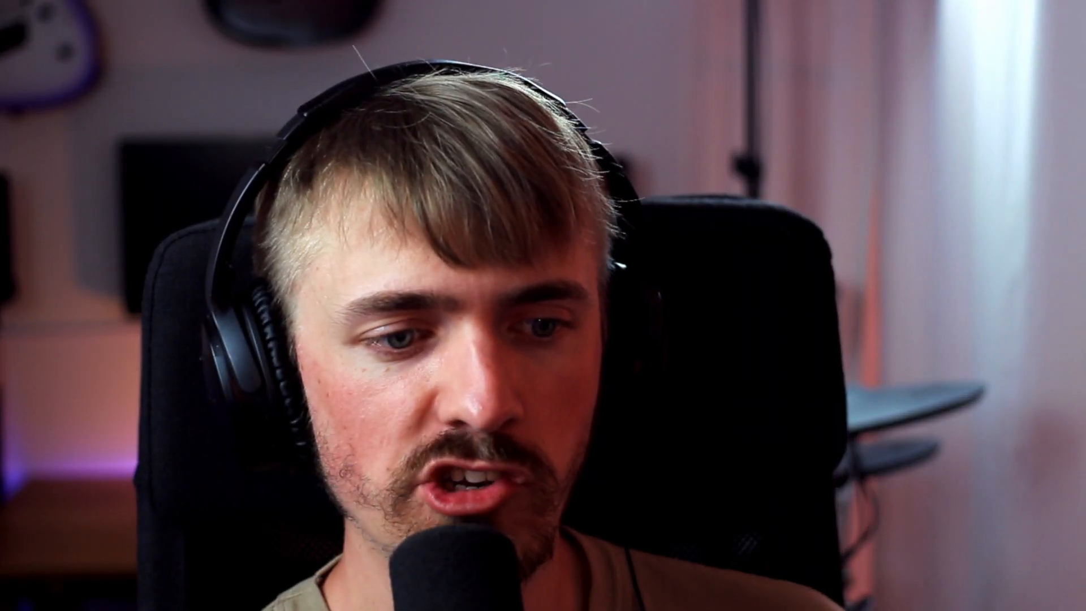
{"action": "left_click", "coordinate": [521, 375]}
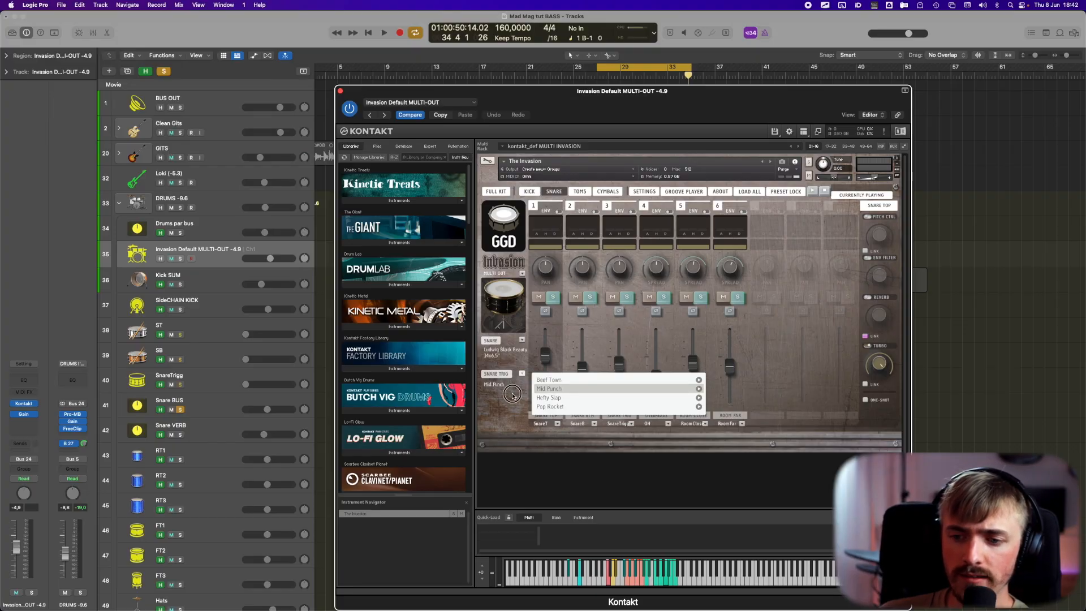
{"action": "left_click", "coordinate": [522, 374]}
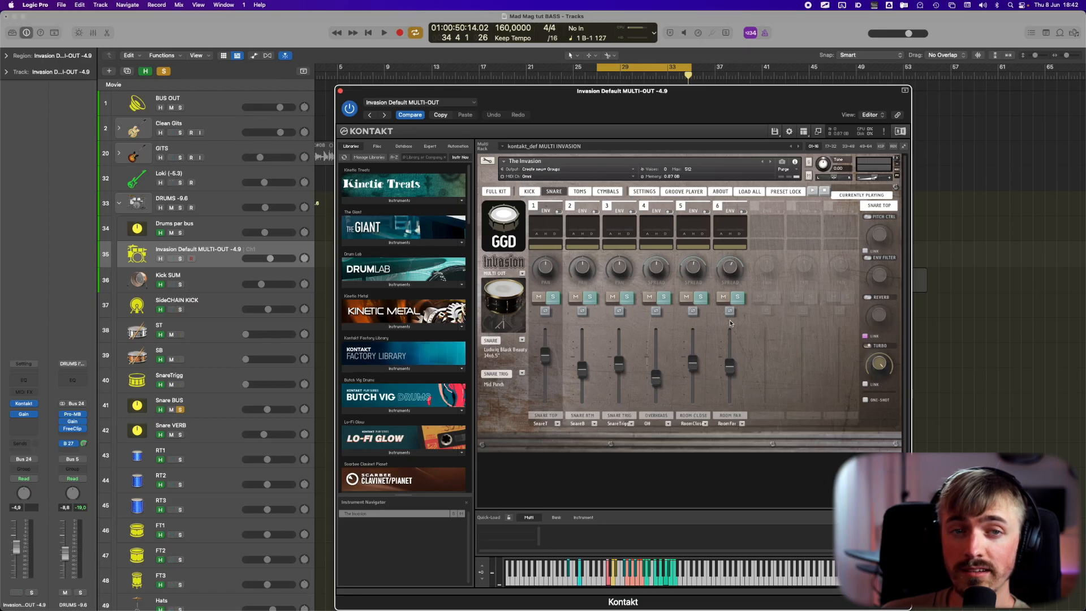
- Listen to the Room Far, Room Close and Snare Top channels of the snare individually while the loop plays
{"action": "left_click", "coordinate": [737, 297]}
{"action": "key", "text": "space"}
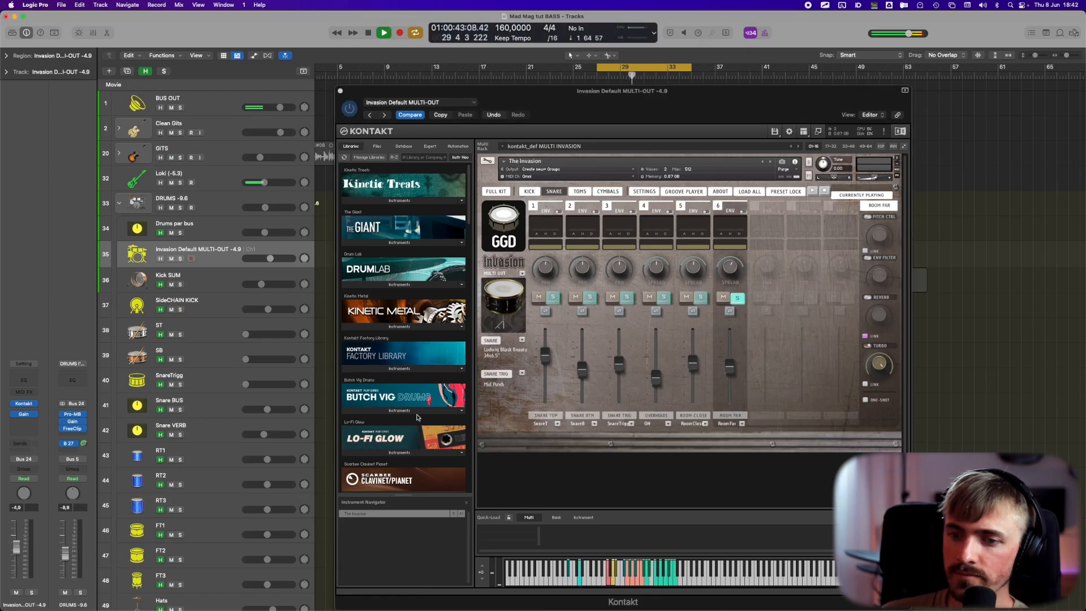
{"action": "key", "text": "space"}
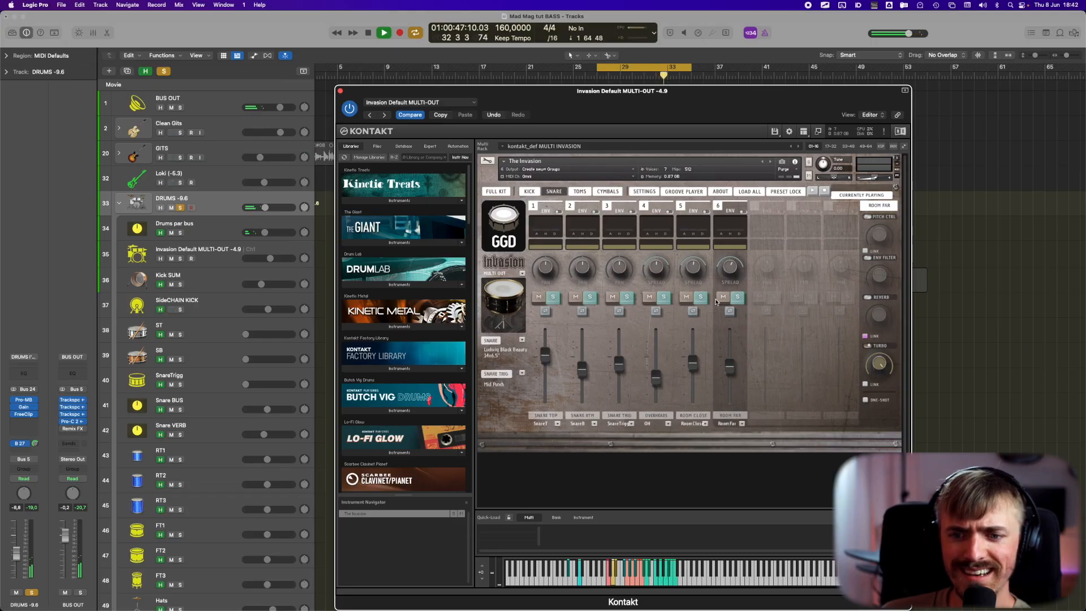
{"action": "left_click", "coordinate": [701, 296]}
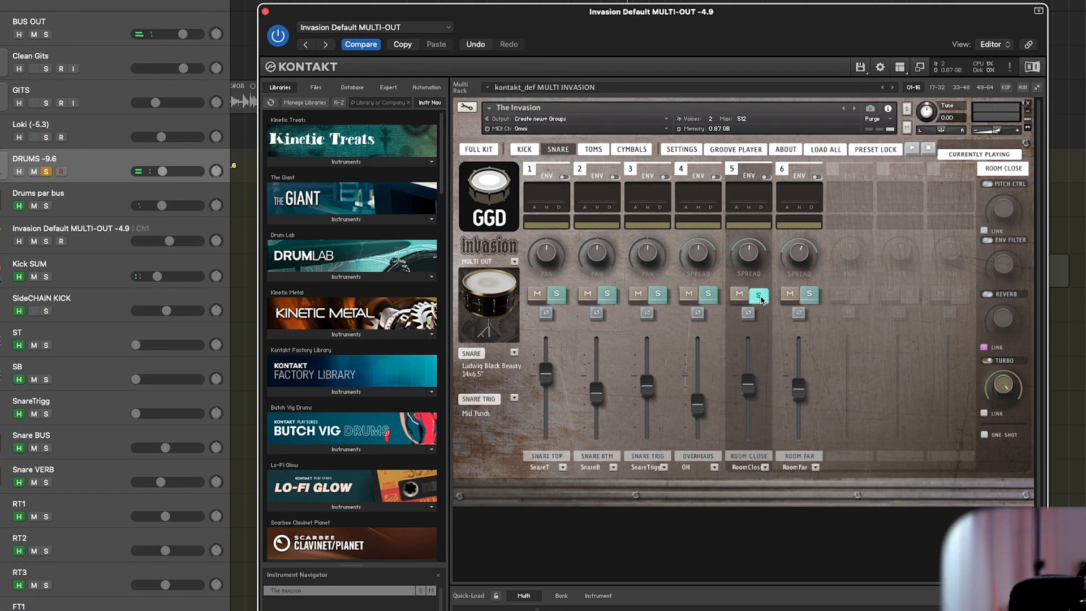
{"action": "left_click", "coordinate": [557, 295]}
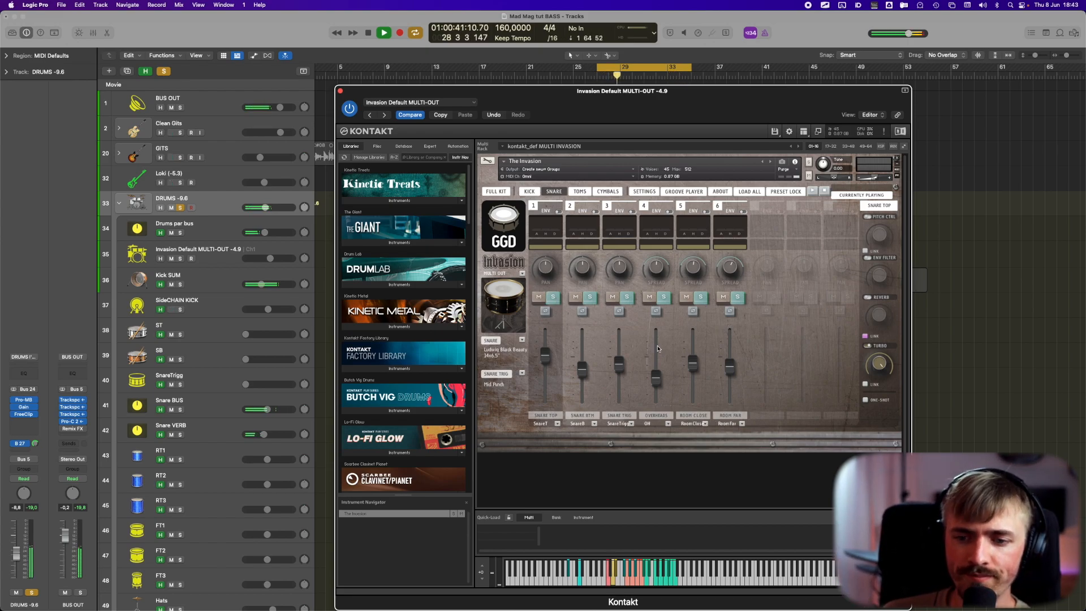
- Compare the drums in playback with Turbo off and on, and listen to Snare BUS soloed before stopping playback
{"action": "key", "text": "space"}
{"action": "left_click", "coordinate": [868, 346]}
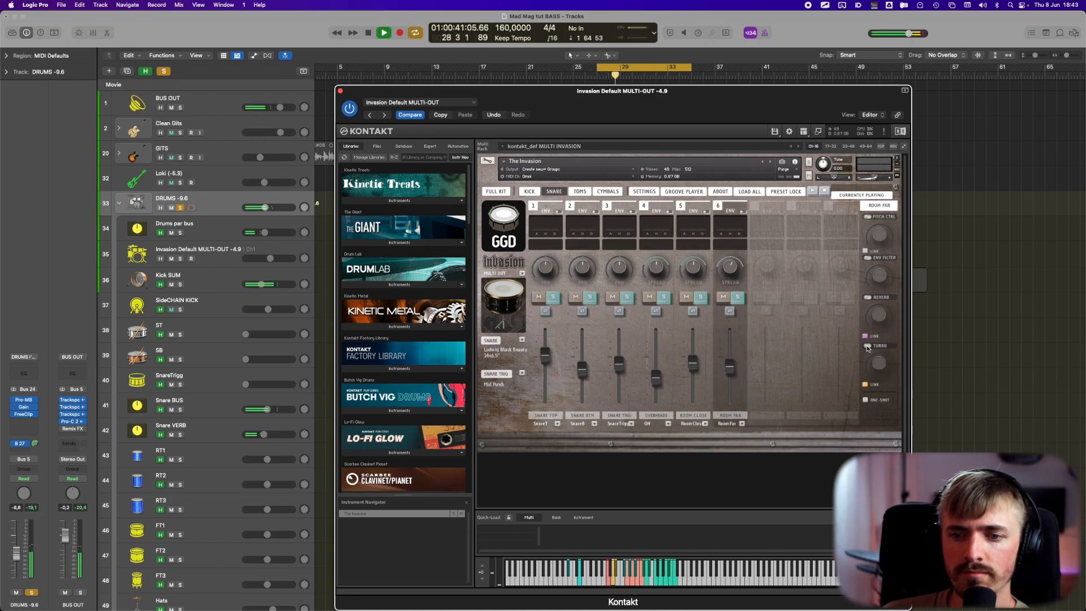
{"action": "left_click", "coordinate": [868, 346]}
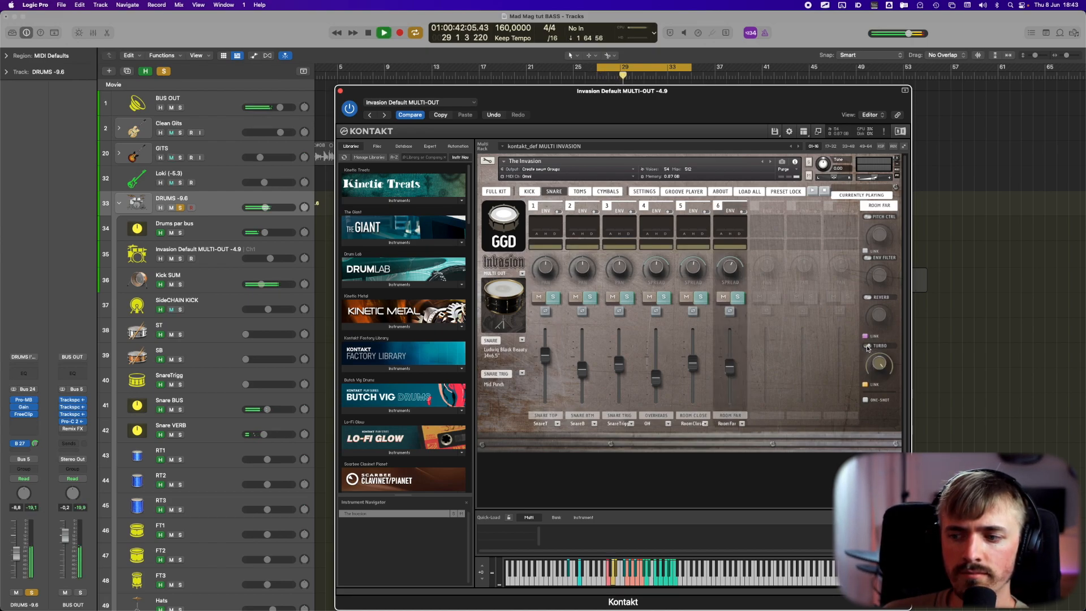
{"action": "left_click", "coordinate": [179, 410]}
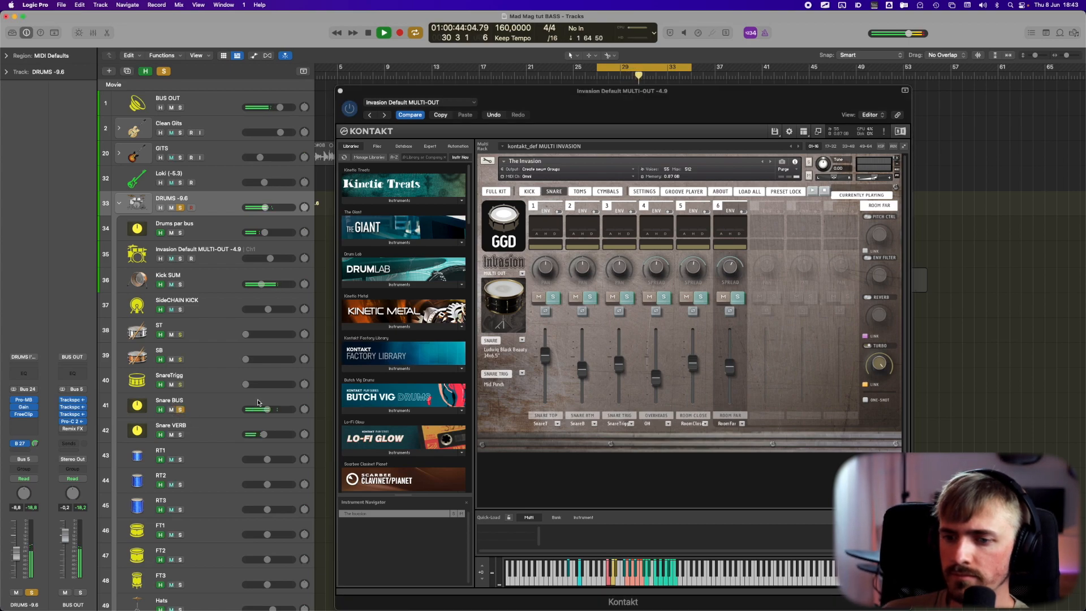
{"action": "key", "text": "space"}
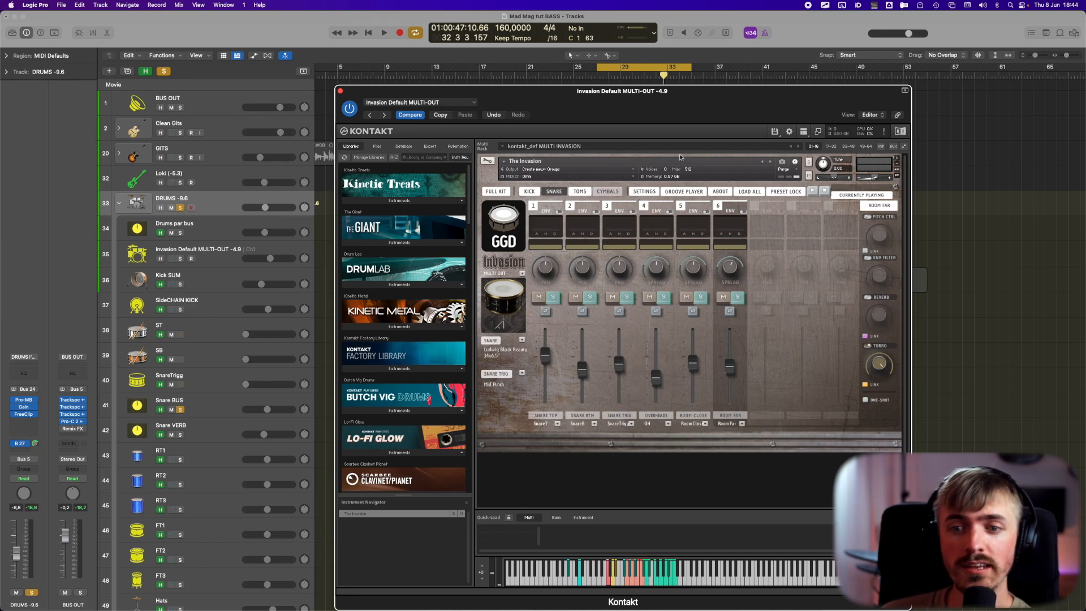
- Check the Cymbals channels in Kontakt, and compare the Snare Top output assignment with the ST track
{"action": "left_click", "coordinate": [608, 192]}
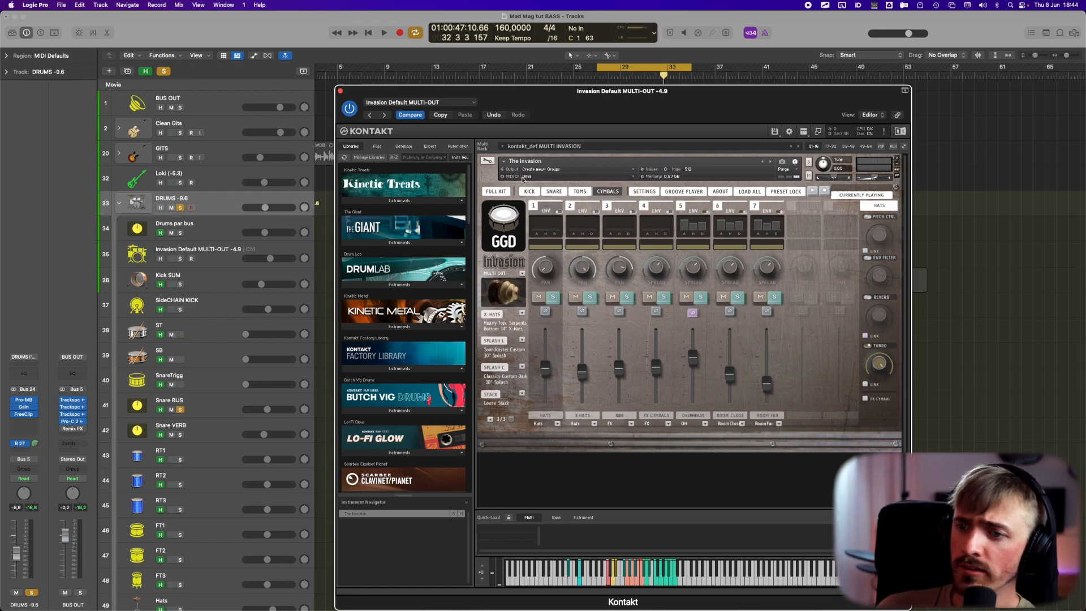
{"action": "left_click", "coordinate": [221, 332]}
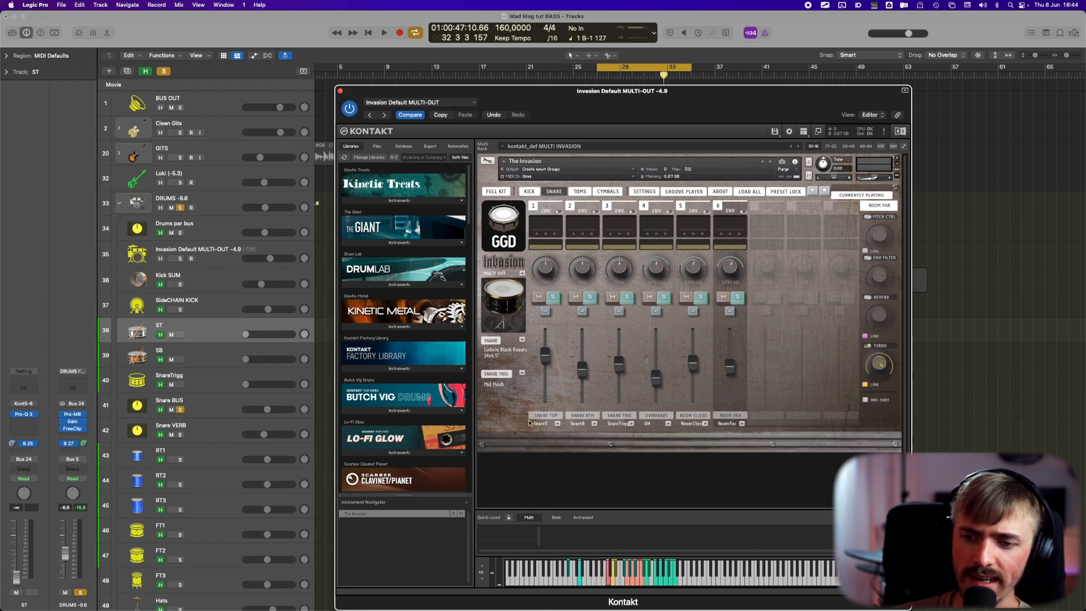
{"action": "left_click", "coordinate": [557, 424]}
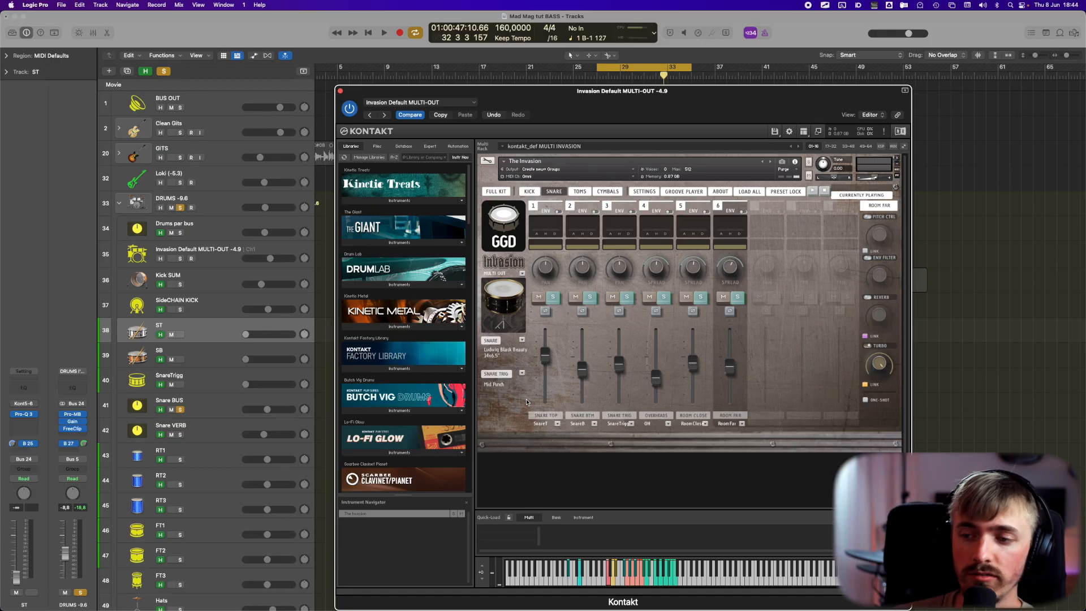
- Step through the SB, SnareTrigg and Snare BUS channels, and select the tracks from ST to SnareTrigg together
{"action": "left_click", "coordinate": [214, 352]}
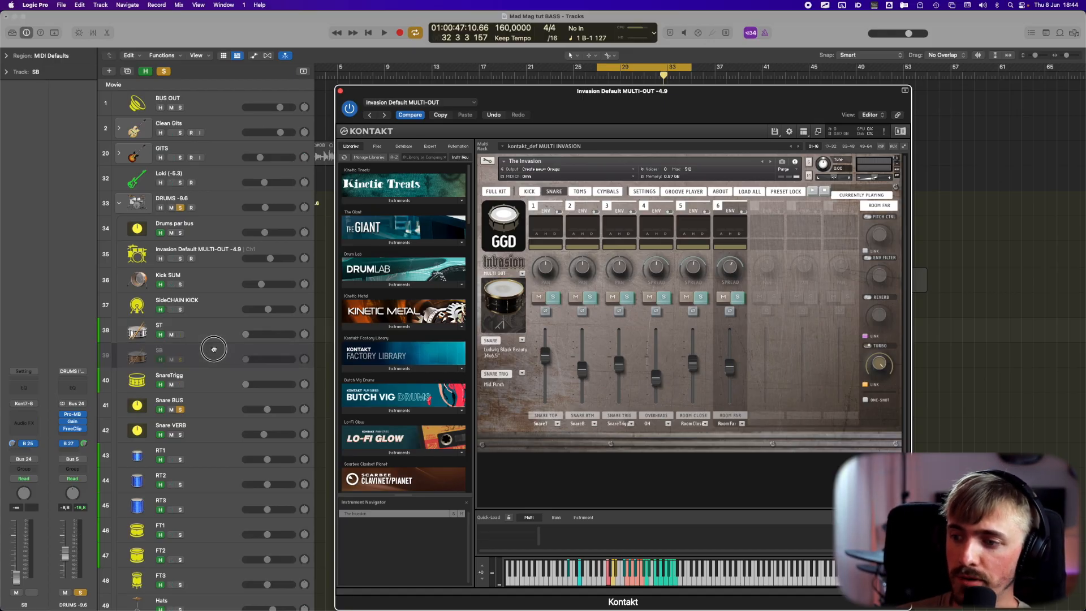
{"action": "left_click", "coordinate": [215, 379]}
{"action": "key", "text": "Down"}
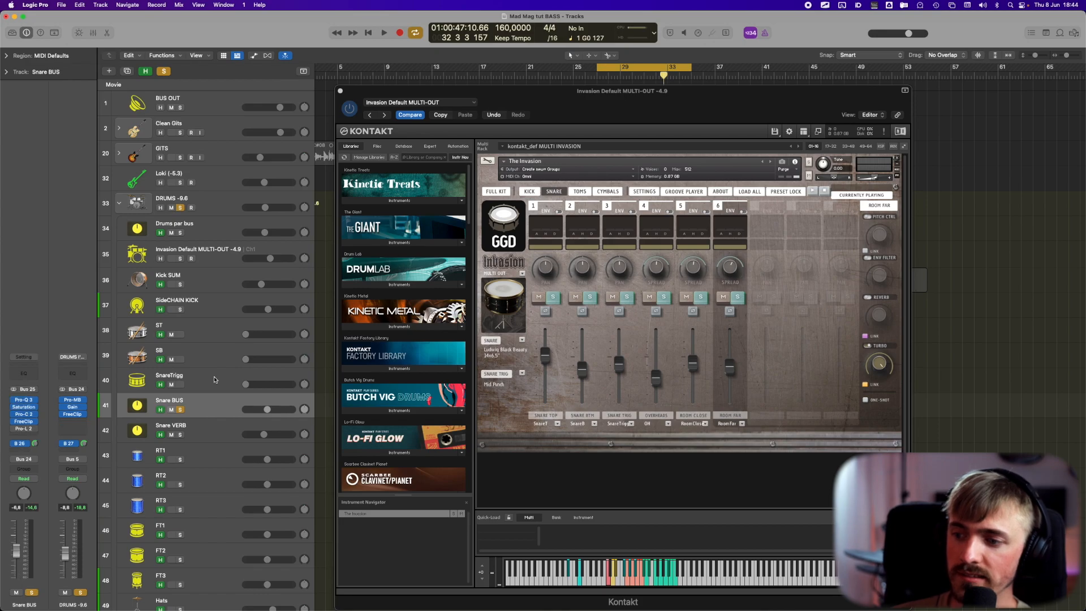
{"action": "left_click", "coordinate": [218, 331]}
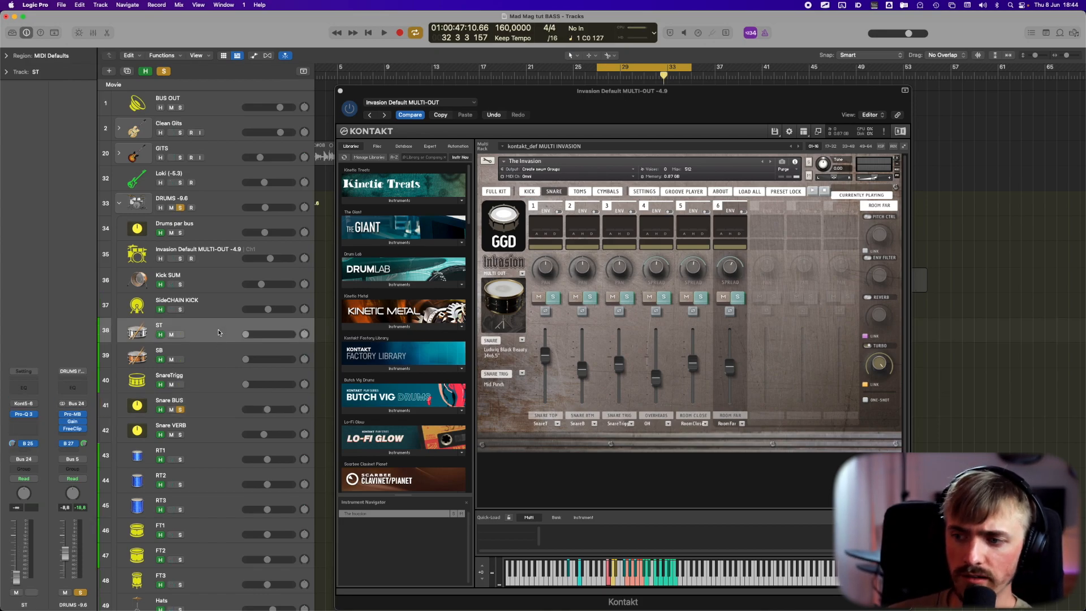
{"action": "left_click", "coordinate": [221, 383], "text": "shift"}
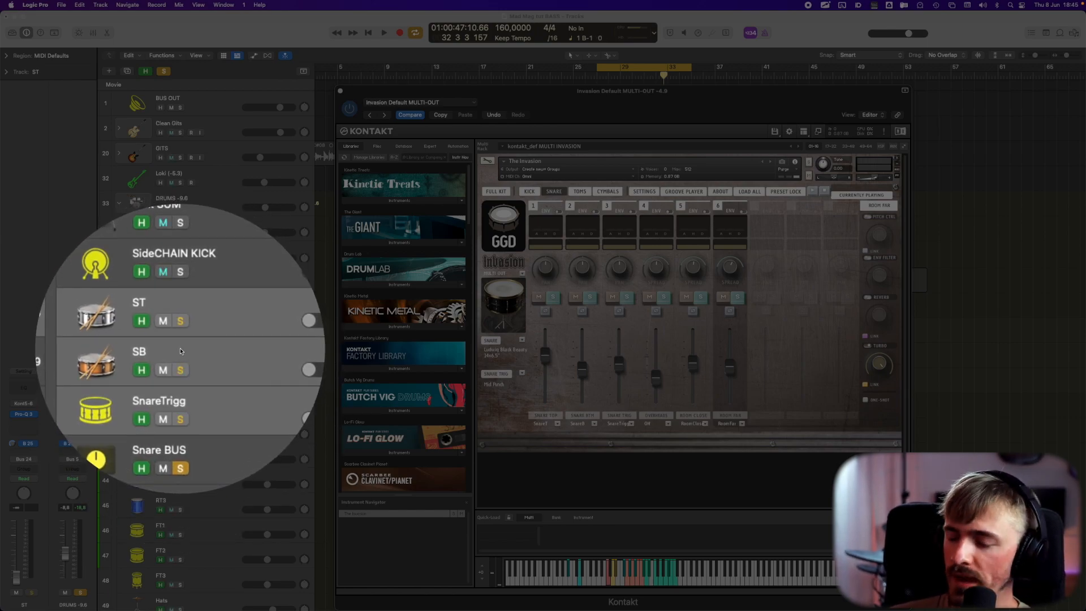
- Solo Snare VERB, open its Pro-R reverb and choose the Medium preset Snare Plate while the loop plays
{"action": "left_click", "coordinate": [177, 426]}
{"action": "left_click", "coordinate": [181, 282]}
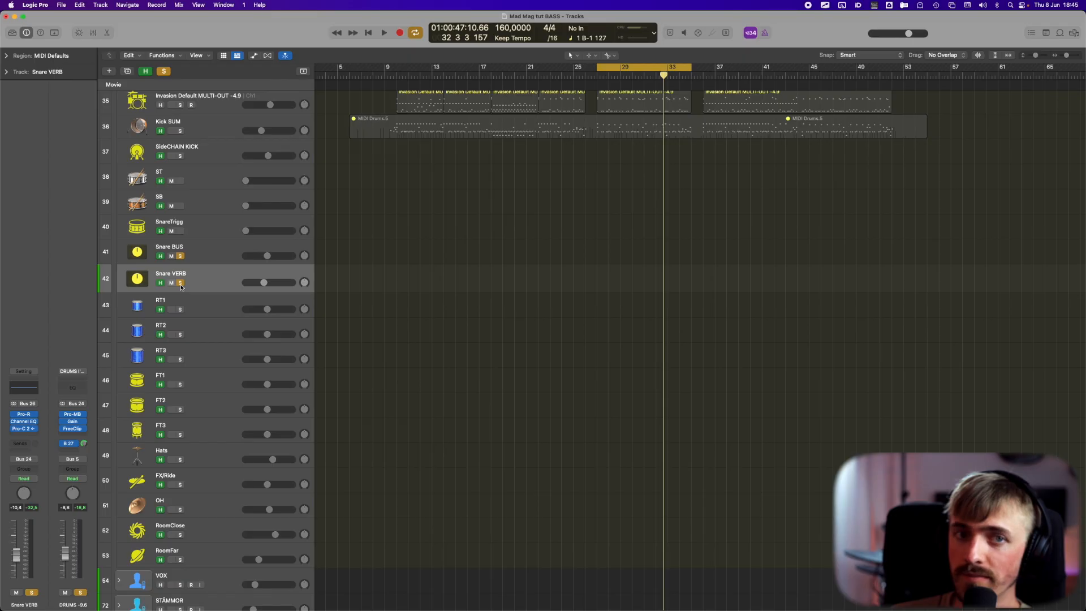
{"action": "left_click", "coordinate": [23, 415]}
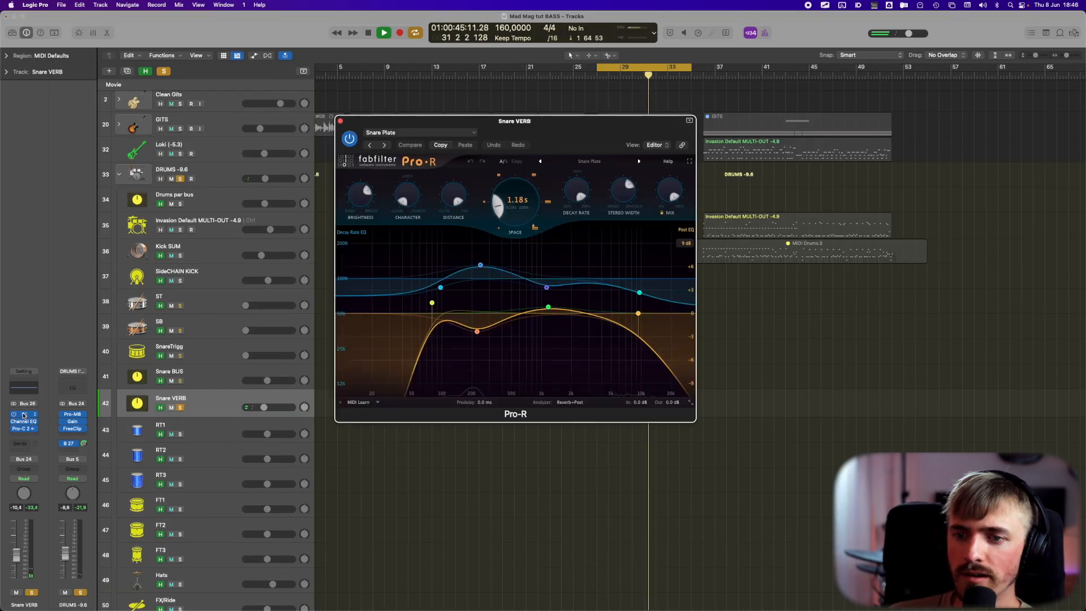
{"action": "left_click_drag", "start_coordinate": [574, 125], "coordinate": [513, 123]}
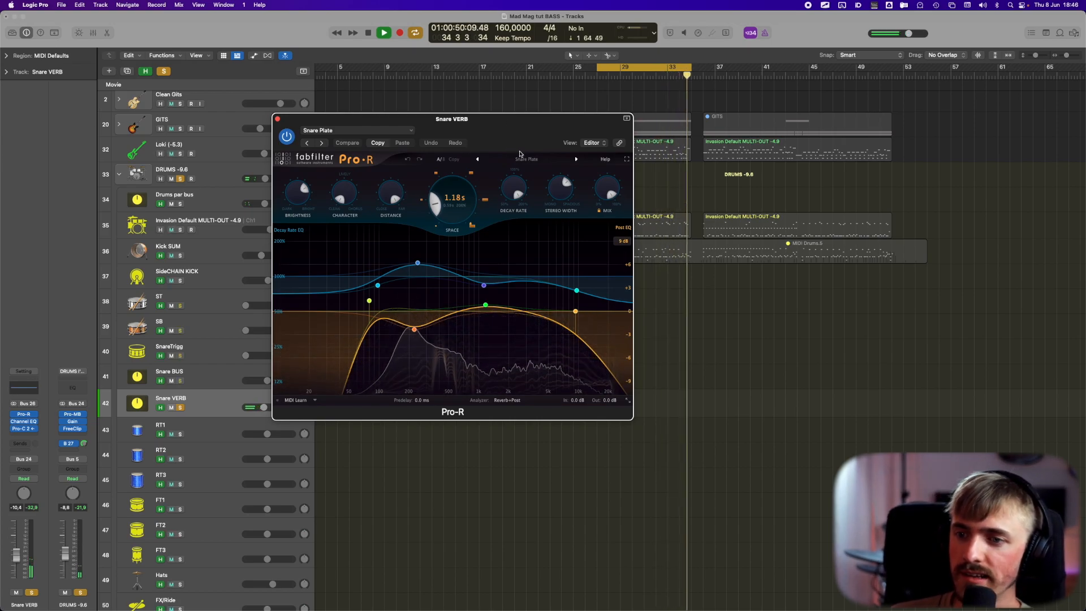
{"action": "left_click", "coordinate": [523, 160]}
{"action": "mouse_move", "coordinate": [509, 189]}
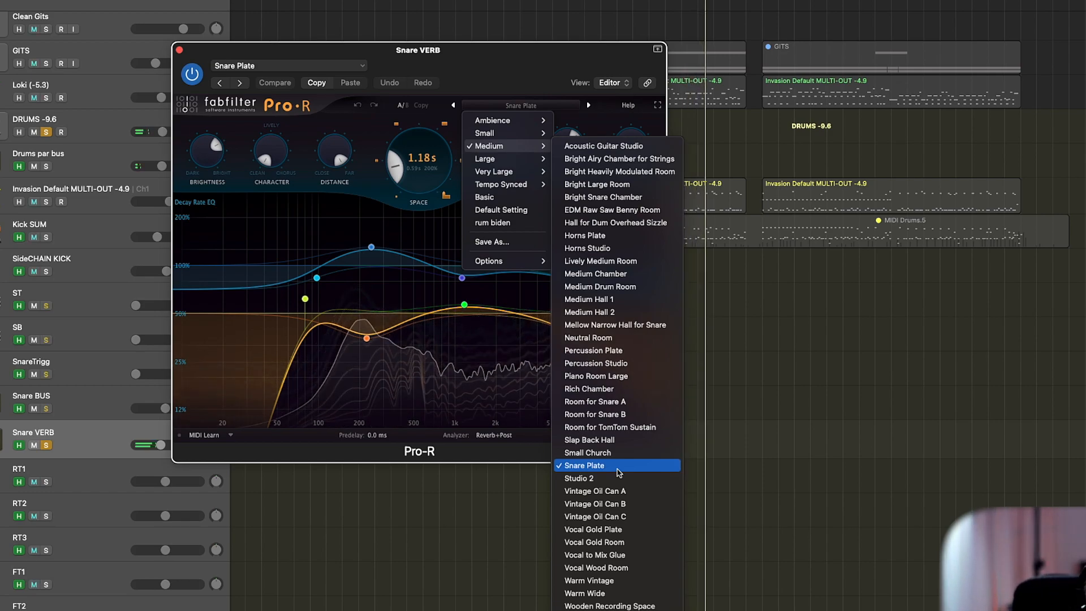
{"action": "left_click", "coordinate": [617, 473]}
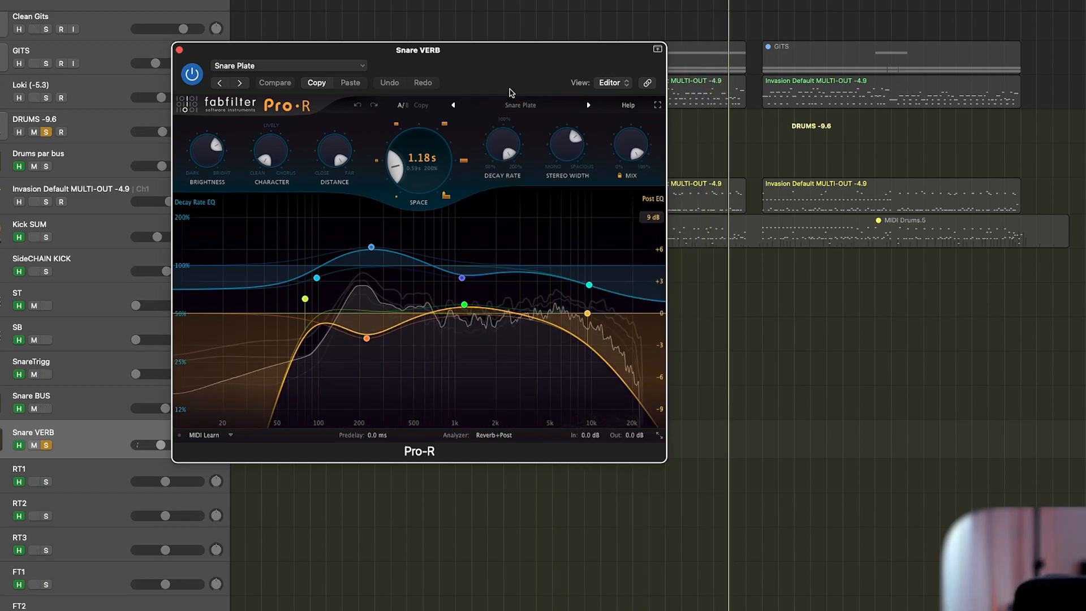
- Examine the Pro-R post EQ bands, the Channel EQ and the Pro-C 2 on Snare VERB, and close the plug-in
{"action": "mouse_move", "coordinate": [366, 338]}
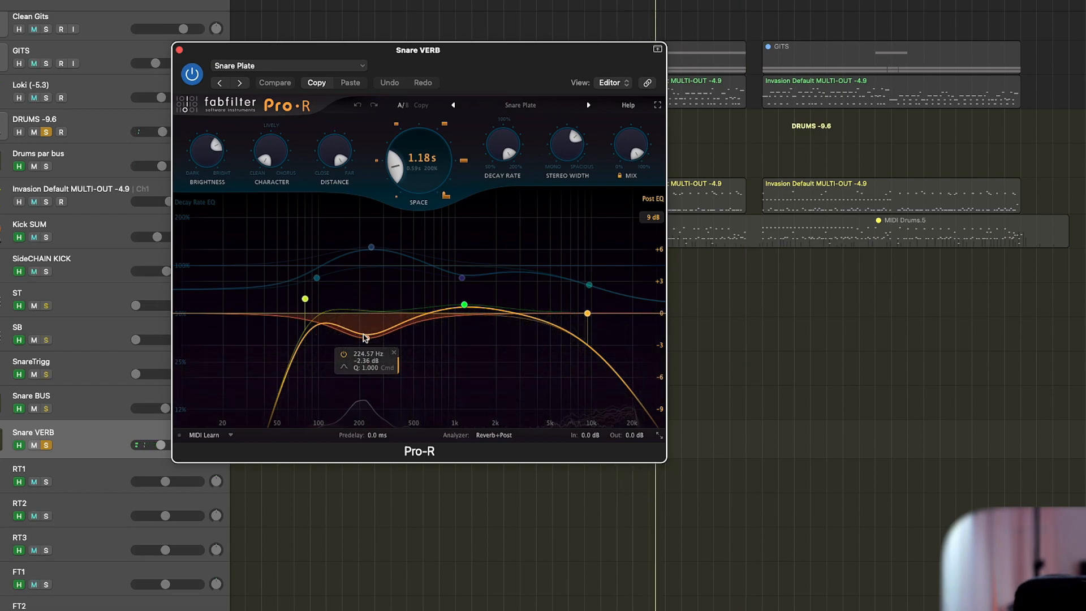
{"action": "mouse_move", "coordinate": [445, 320]}
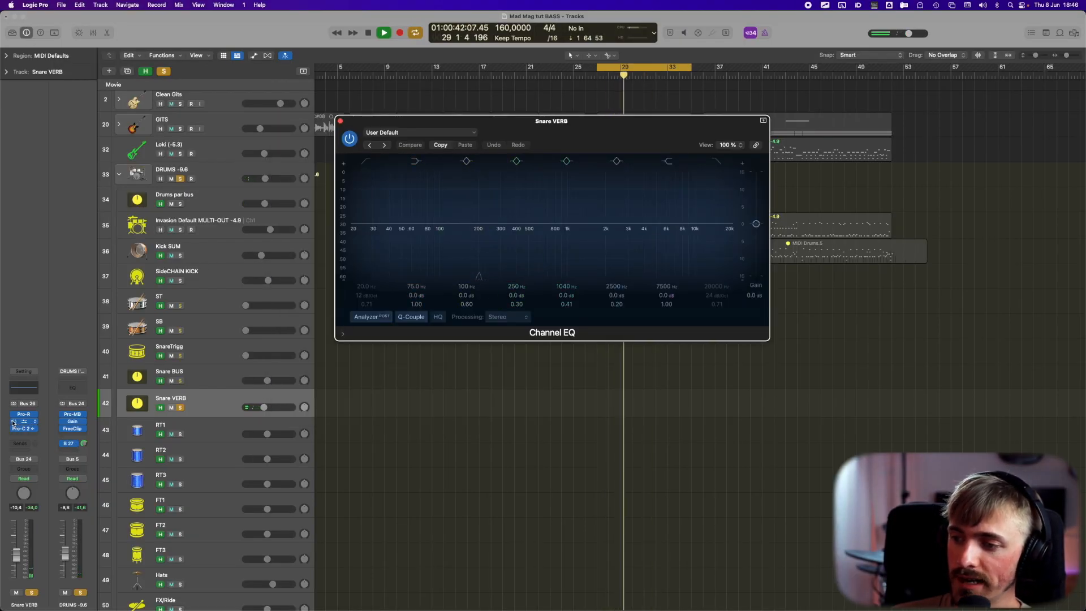
{"action": "left_click", "coordinate": [23, 428]}
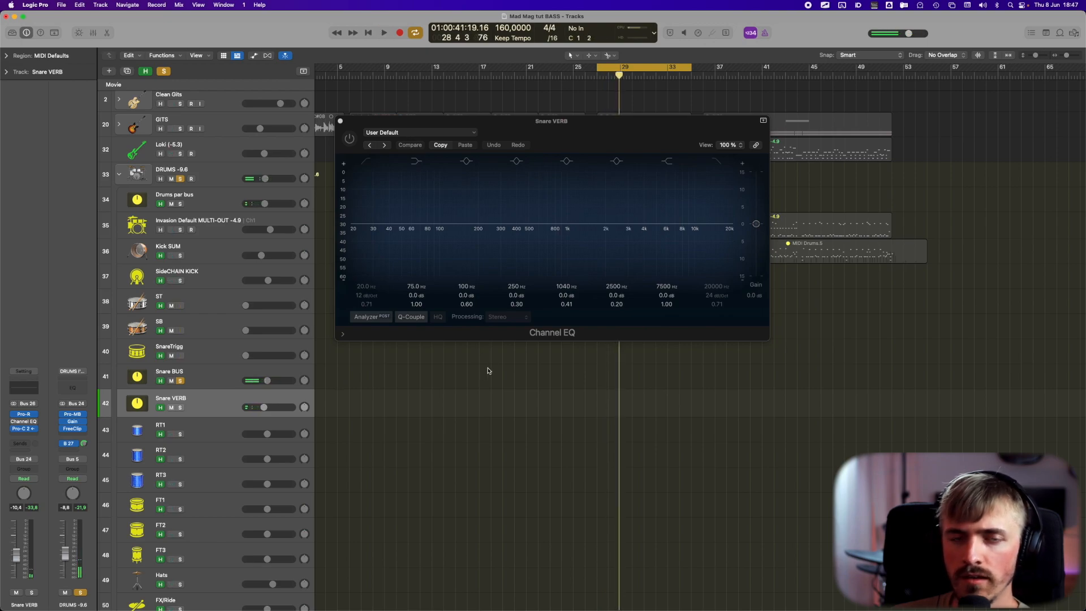
{"action": "left_click", "coordinate": [341, 121]}
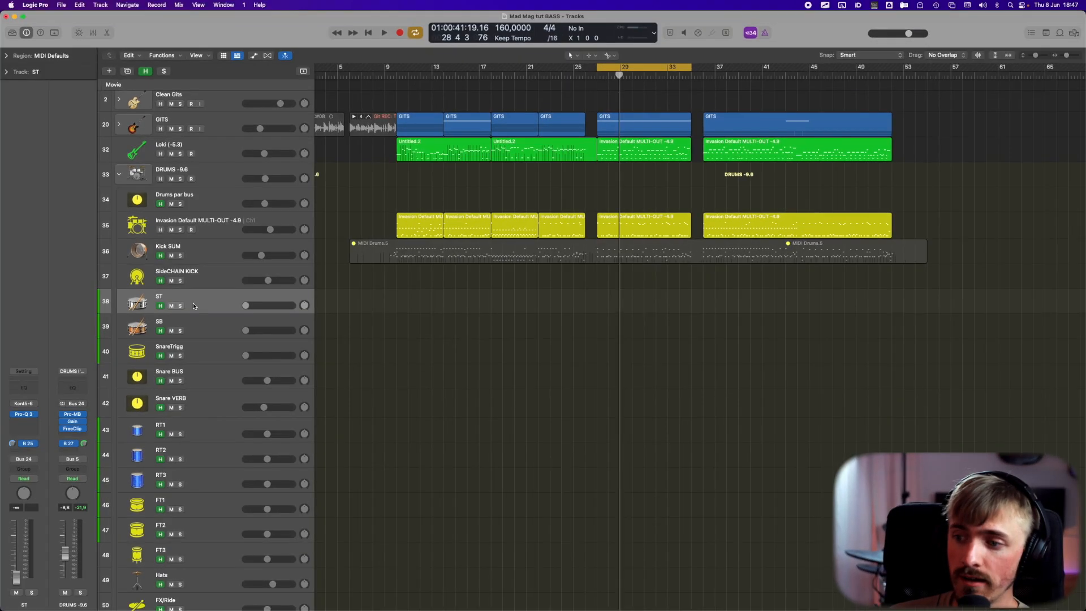
- Open the ST track's Pro-Q 3, play the snare soloed and audition the narrow EQ cuts one by one
{"action": "left_click", "coordinate": [24, 416]}
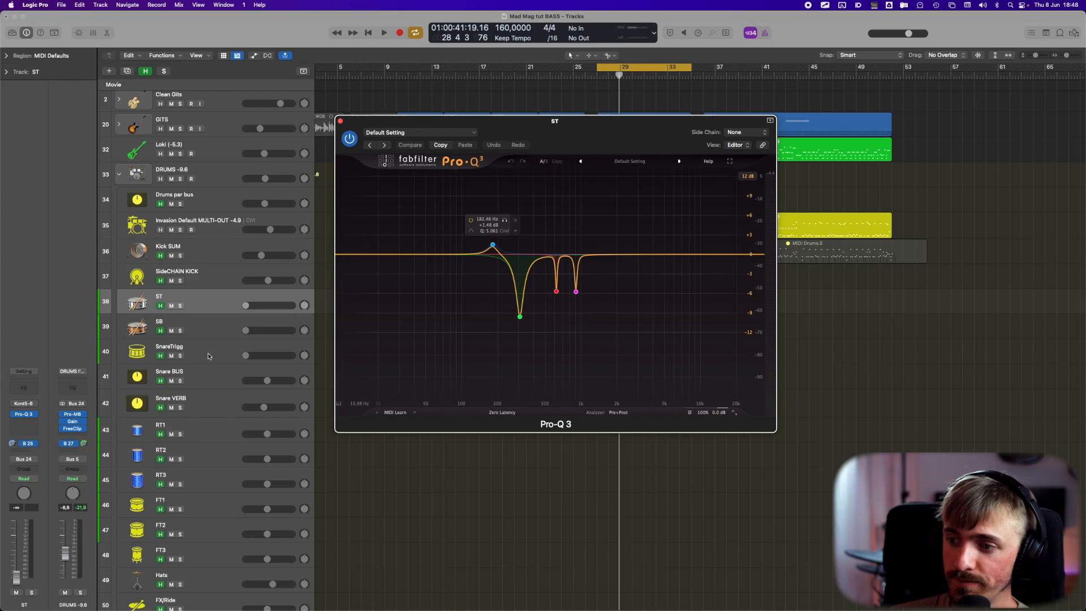
{"action": "left_click", "coordinate": [180, 381]}
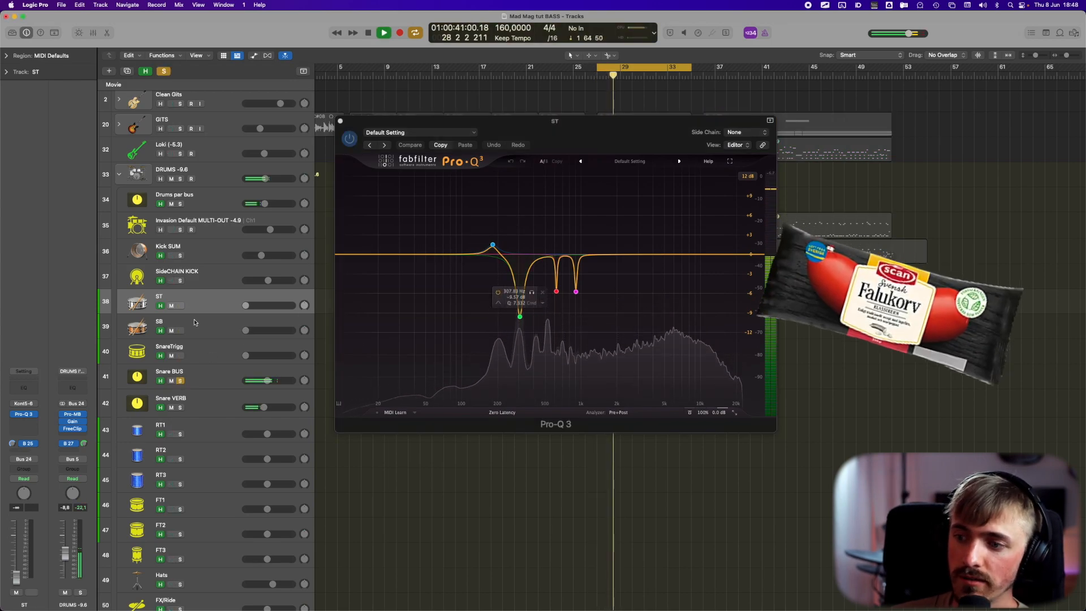
{"action": "left_click", "coordinate": [181, 382]}
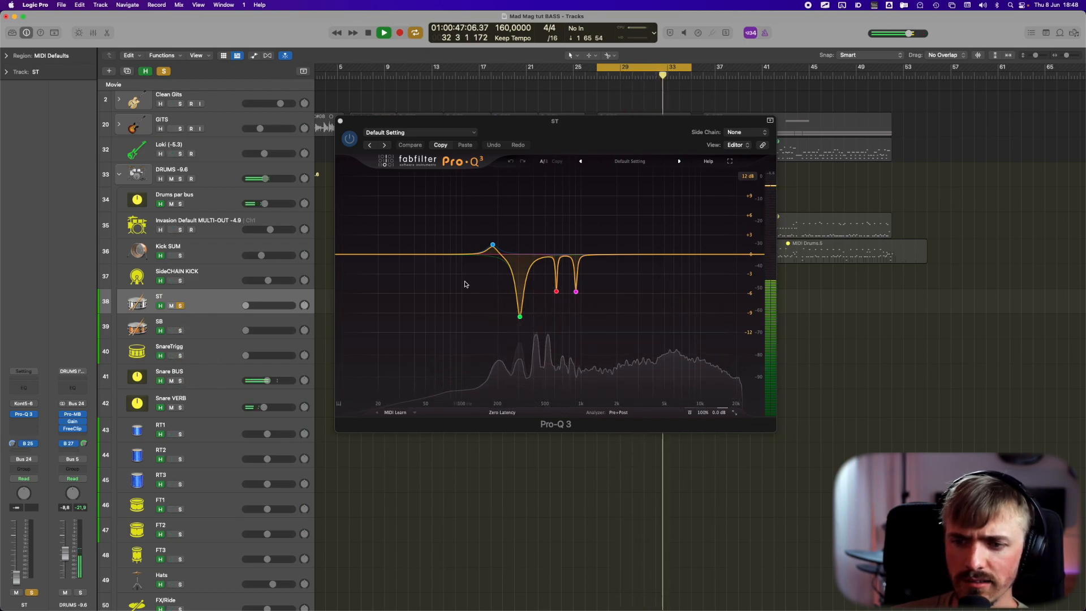
{"action": "left_click", "coordinate": [532, 291]}
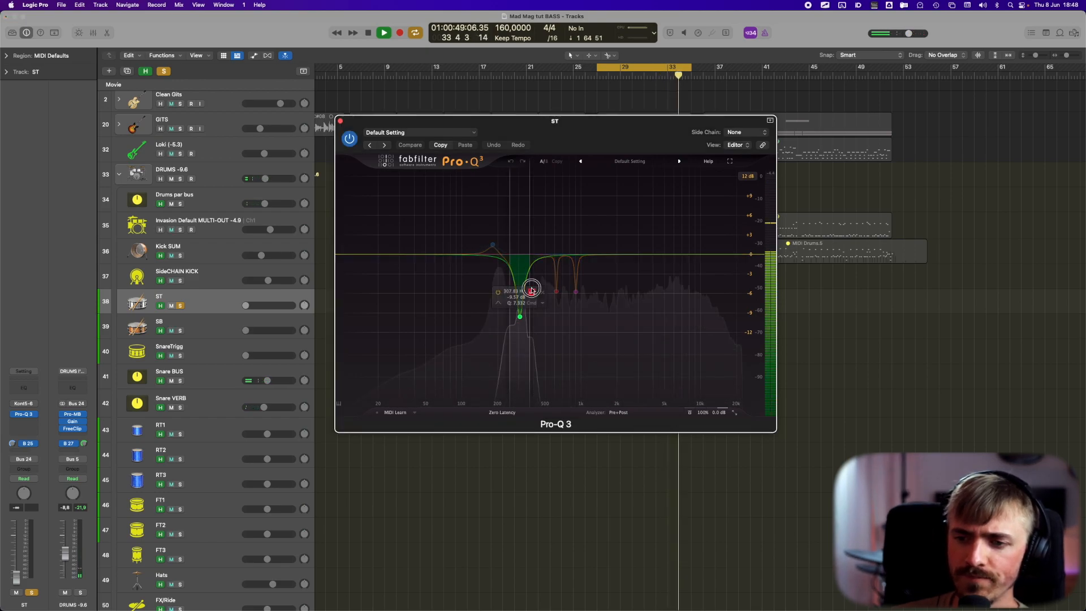
{"action": "left_click", "coordinate": [567, 304]}
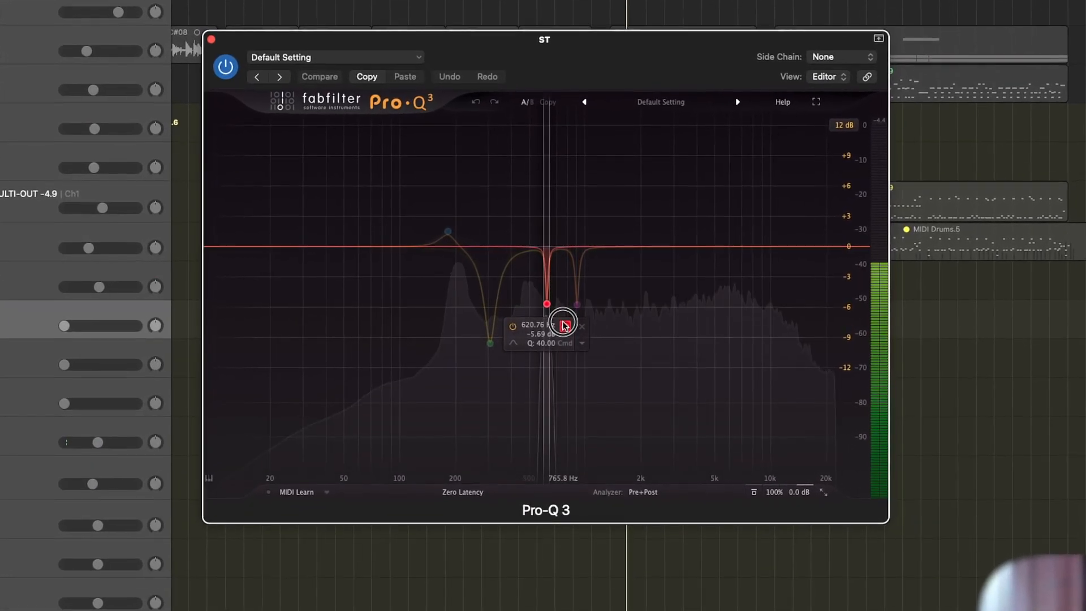
{"action": "left_click", "coordinate": [595, 330]}
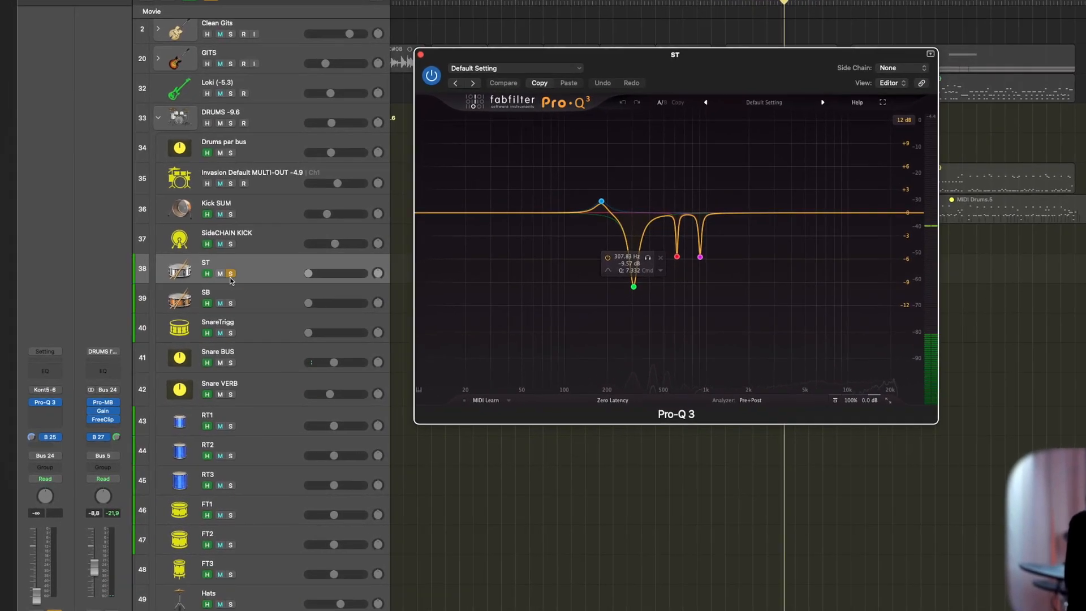
- Listen to Snare BUS soloed with the ST track's Pro-Q 3 bypassed and active, and close the equalizer
{"action": "left_click", "coordinate": [197, 295]}
{"action": "left_click", "coordinate": [236, 361]}
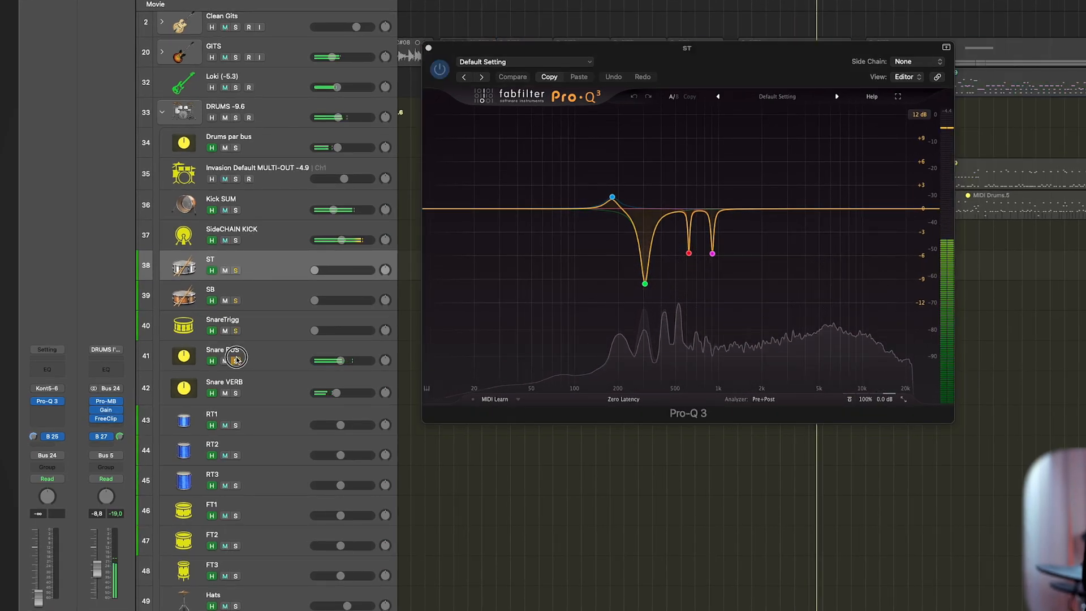
{"action": "left_click", "coordinate": [849, 400]}
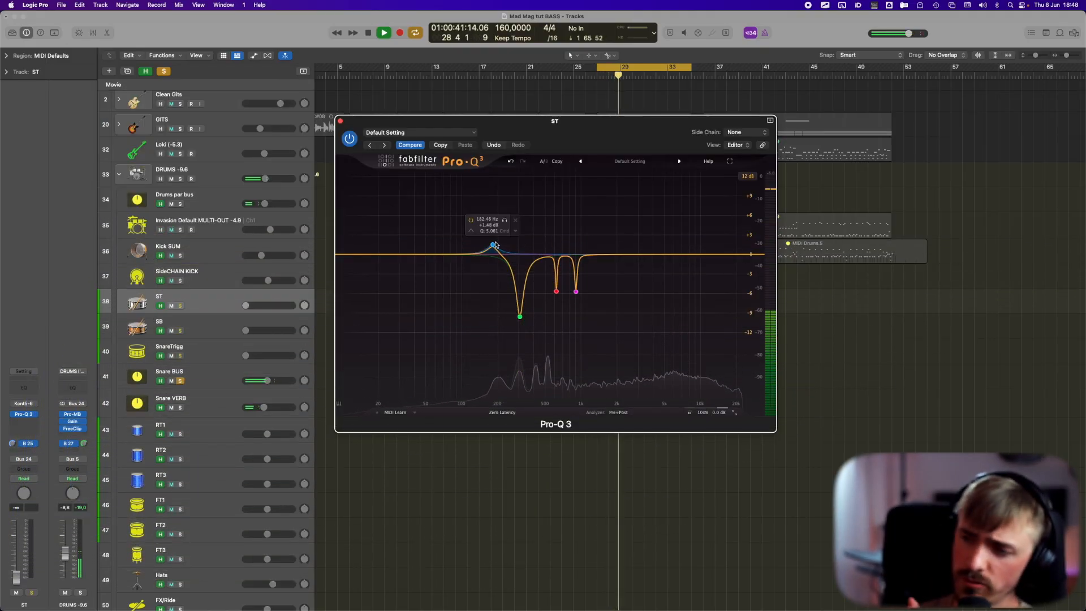
{"action": "left_click", "coordinate": [340, 121]}
- Check the inserts on the SB and SnareTrigg tracks and the Pro-MB on the DRUMS bus
{"action": "key", "text": "Down"}
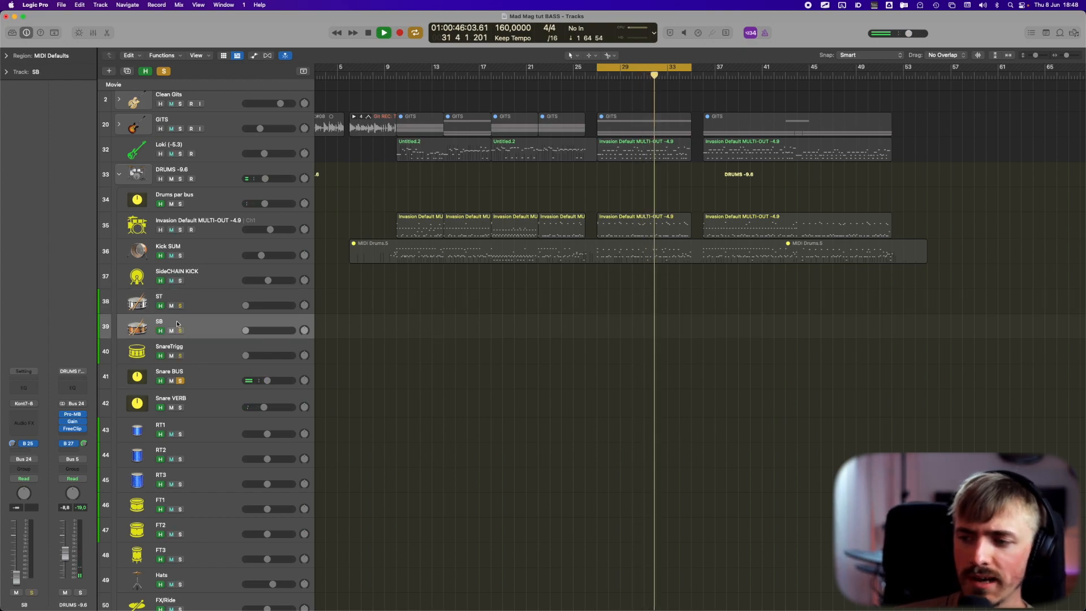
{"action": "left_click", "coordinate": [192, 344]}
{"action": "left_click", "coordinate": [26, 414]}
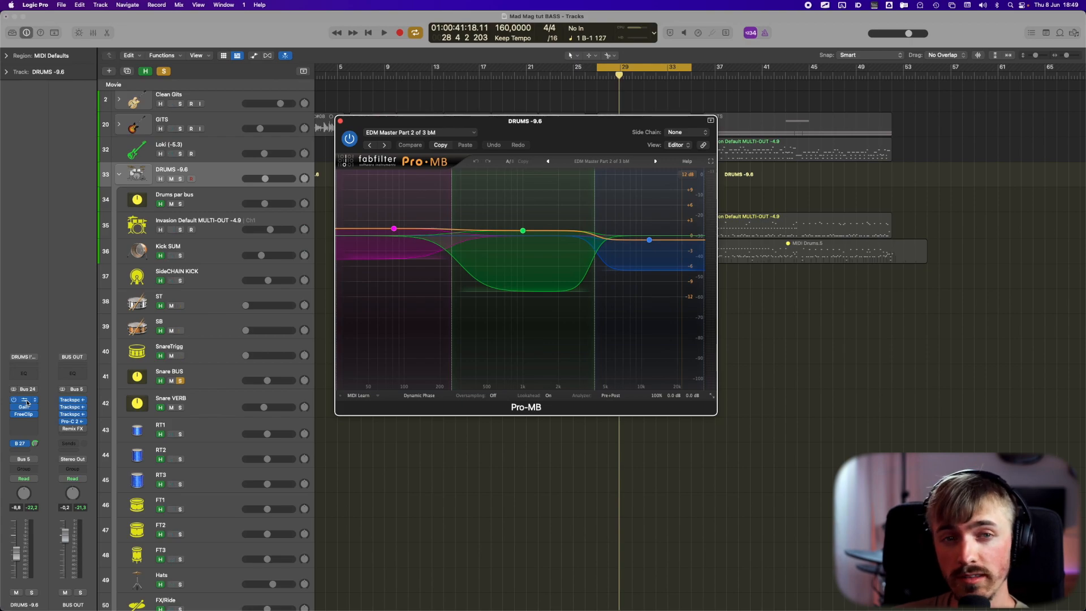
{"action": "key", "text": "space"}
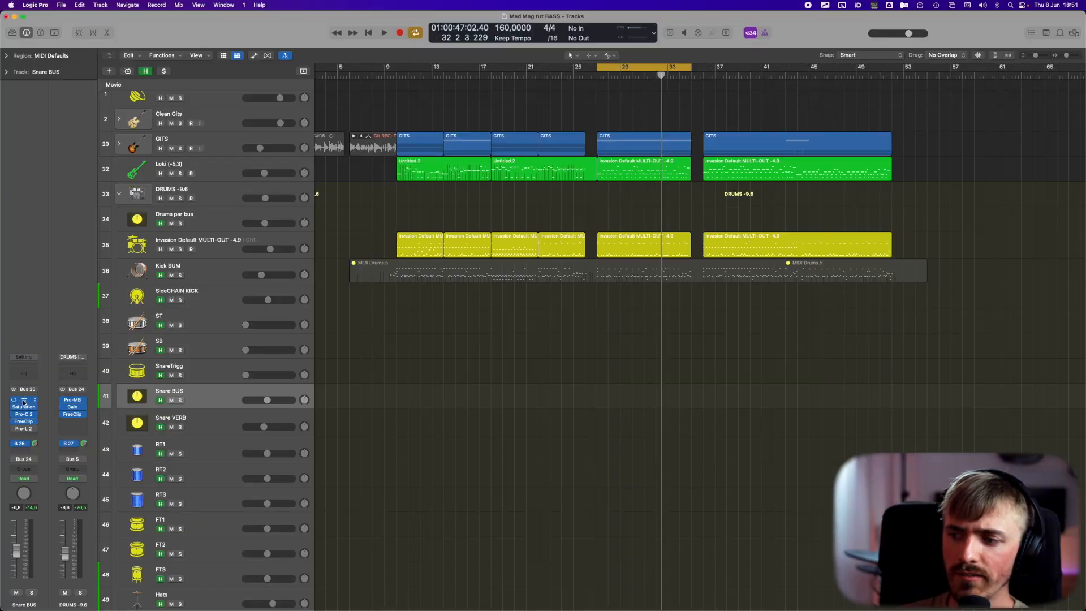
- Open the Snare BUS Pro-Q 3, audition the 9266.7 Hz boost during playback, and close the equalizer
{"action": "left_click", "coordinate": [125, 320]}
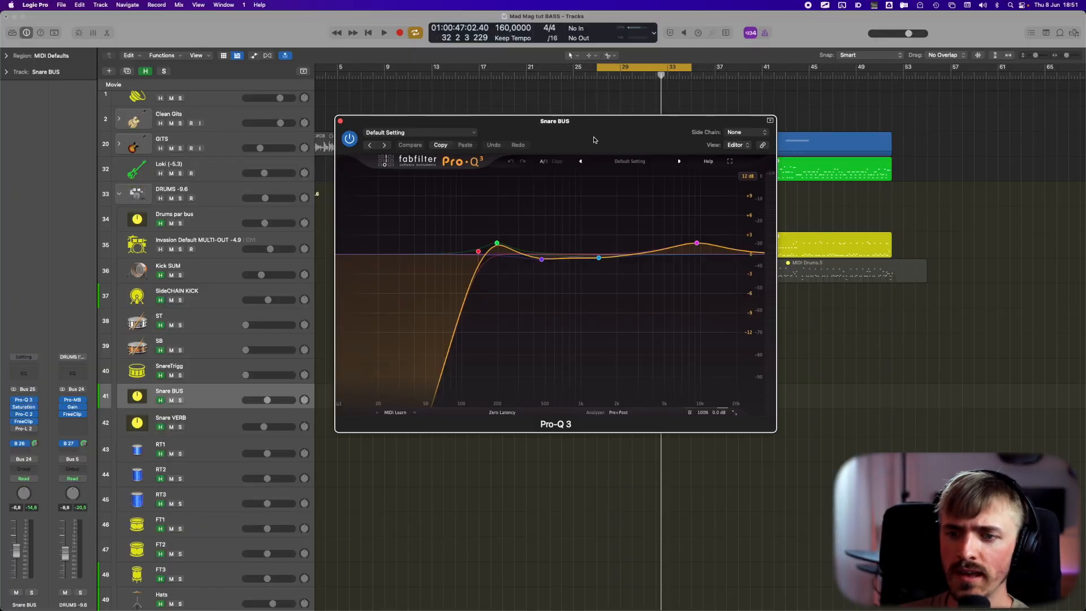
{"action": "left_click_drag", "start_coordinate": [593, 141], "coordinate": [744, 136]}
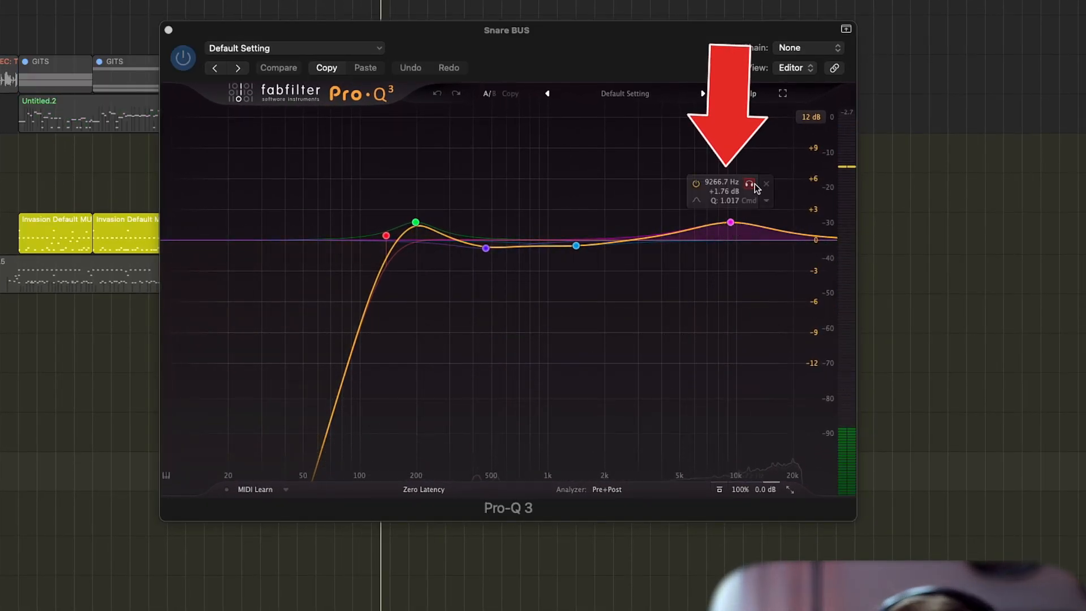
{"action": "left_click", "coordinate": [754, 186]}
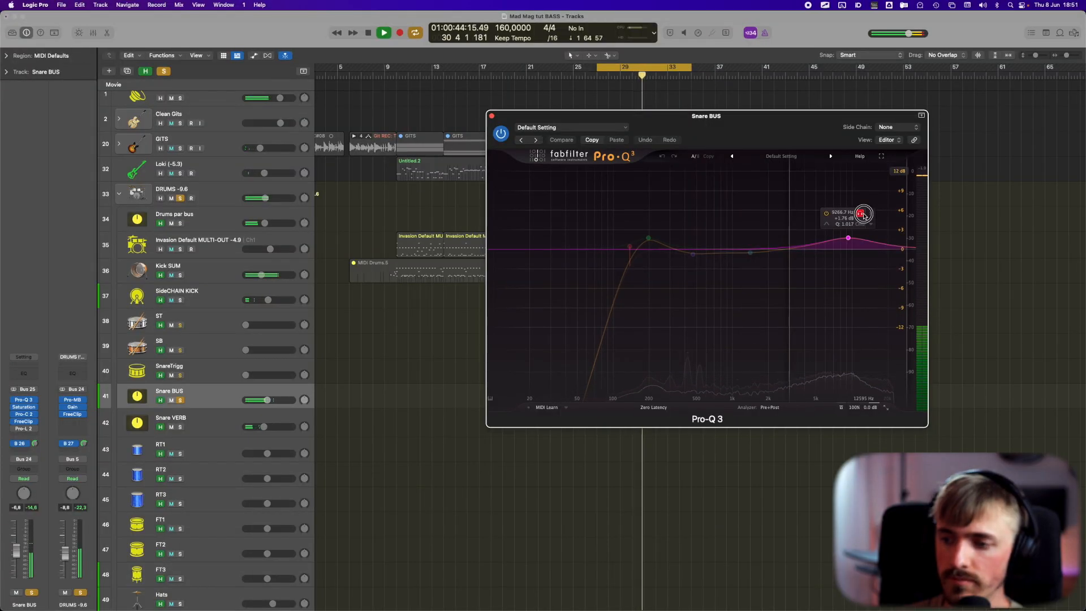
{"action": "left_click", "coordinate": [762, 267]}
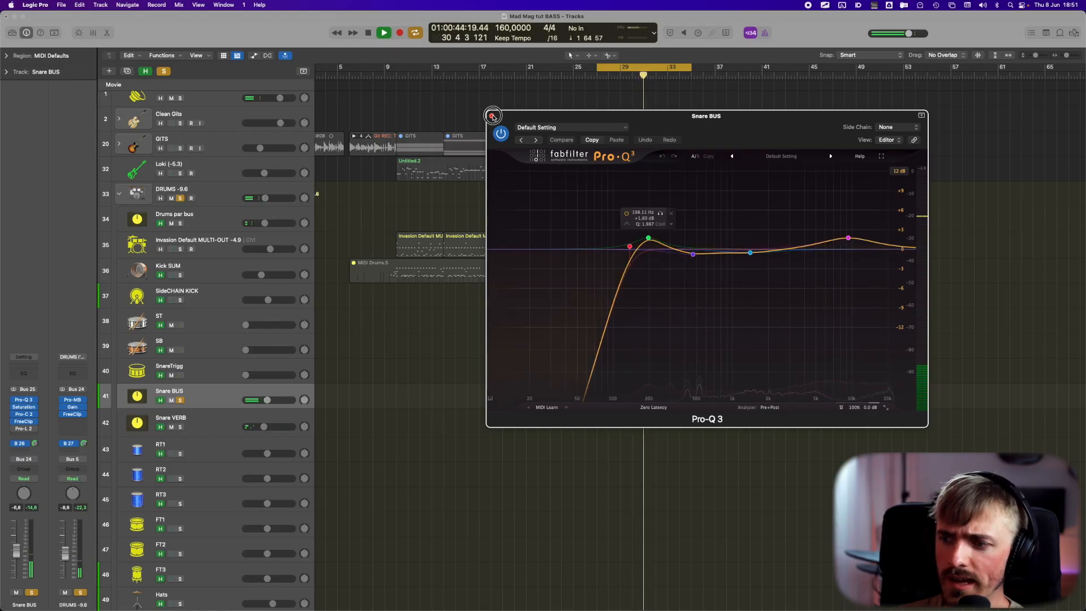
{"action": "key", "text": "space"}
{"action": "key", "text": "super+w"}
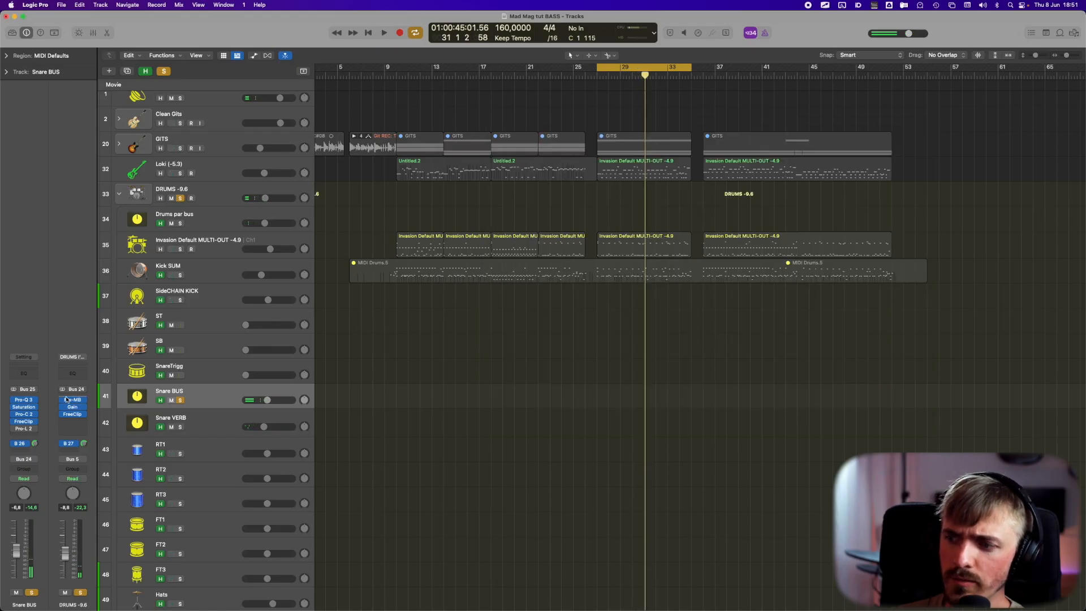
- Compare the Snare BUS with its Softube Saturation Knob bypassed and active, and close the plug-in
{"action": "left_click", "coordinate": [24, 408]}
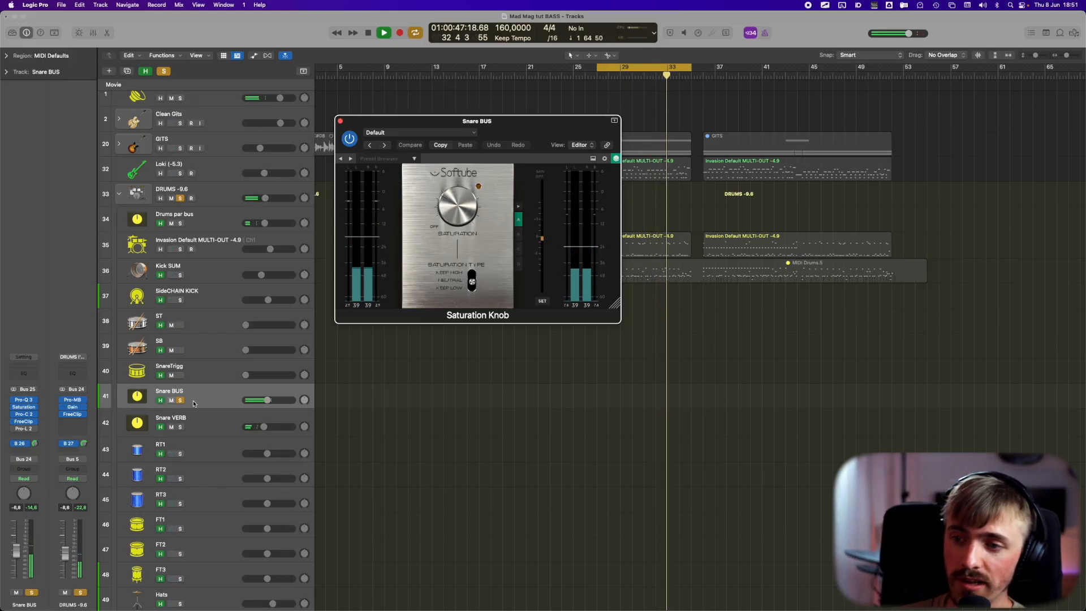
{"action": "left_click", "coordinate": [349, 137]}
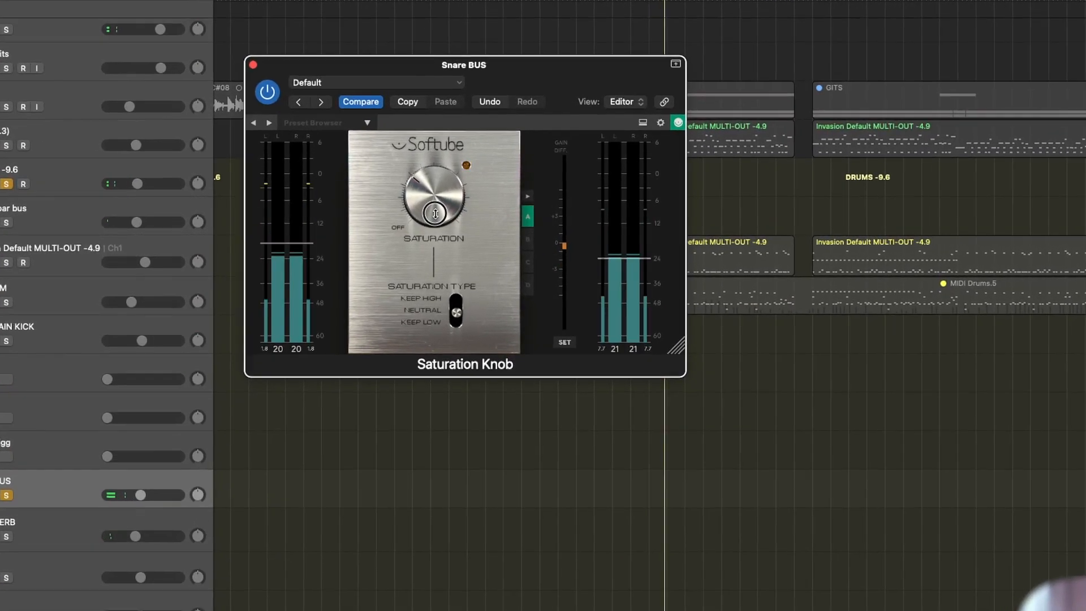
{"action": "left_click", "coordinate": [248, 61]}
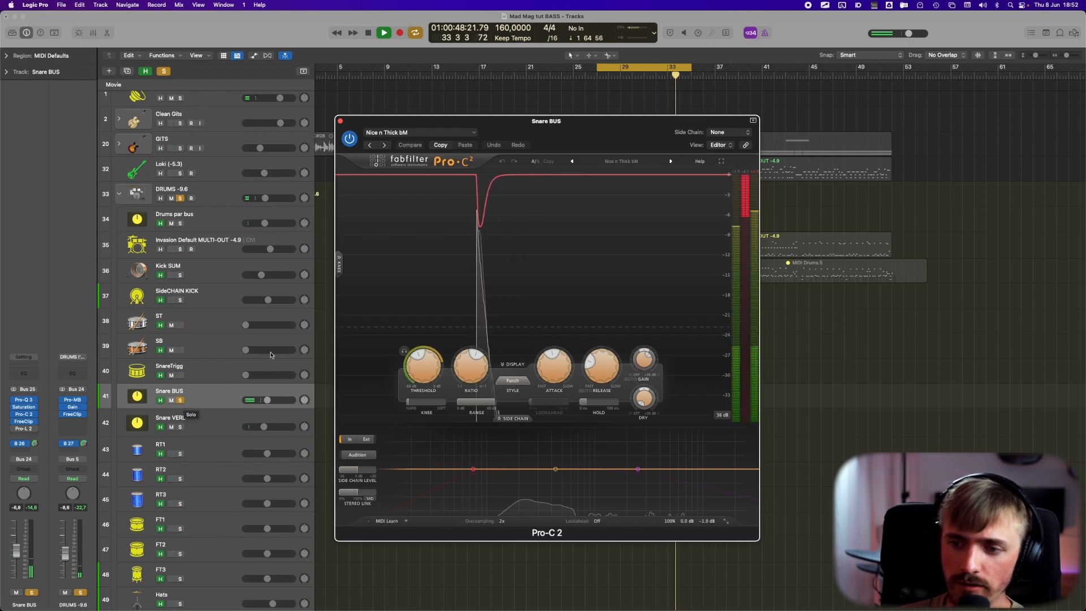
- Lower the threshold and lengthen the attack of the Snare BUS Pro-C 2 compressor, and stop playback
{"action": "mouse_move", "coordinate": [547, 370]}
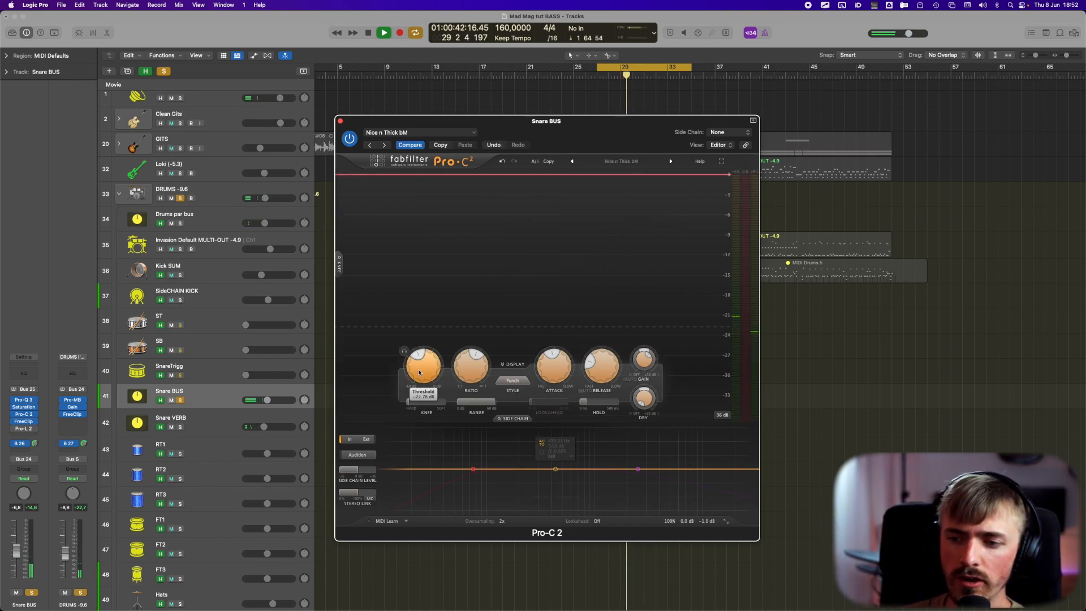
{"action": "left_click_drag", "start_coordinate": [421, 372], "coordinate": [419, 394]}
{"action": "mouse_move", "coordinate": [553, 356]}
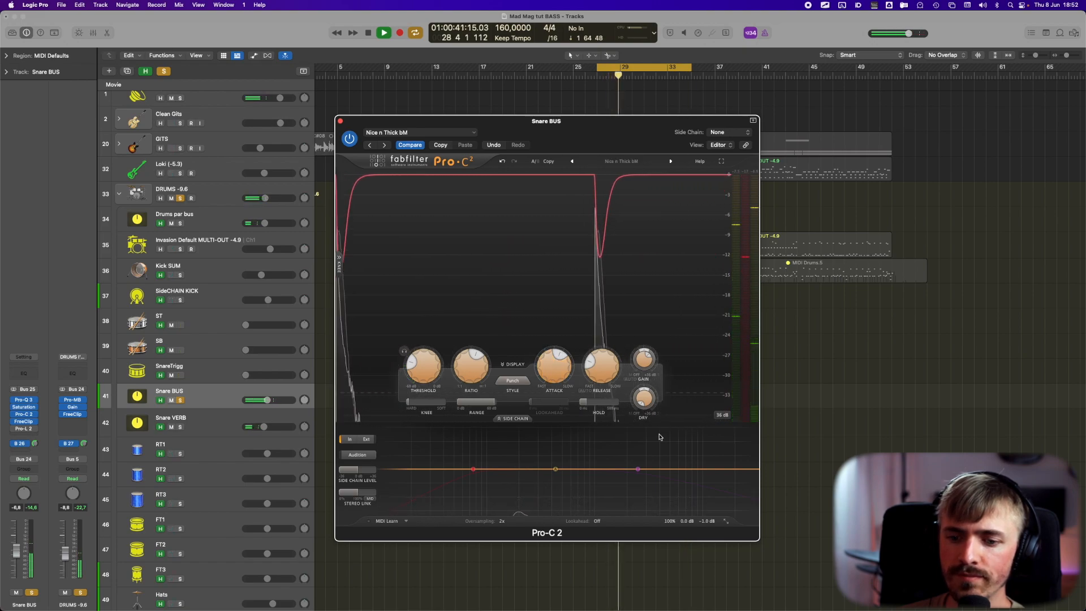
{"action": "key", "text": "space"}
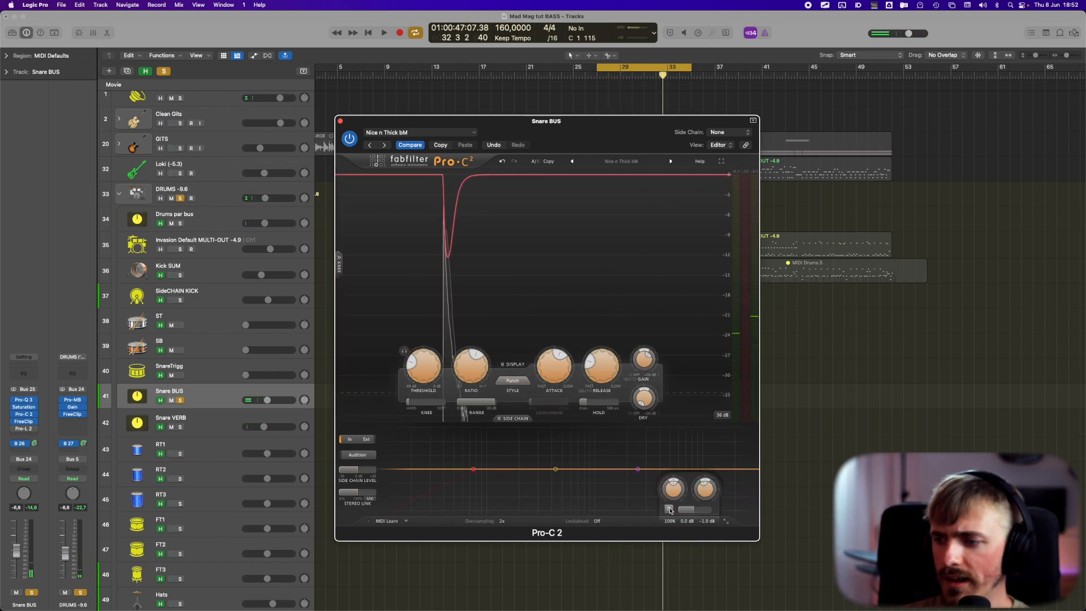
- Open FreeClip on the Snare BUS and close the Pro-C 2 compressor
{"action": "left_click", "coordinate": [26, 421]}
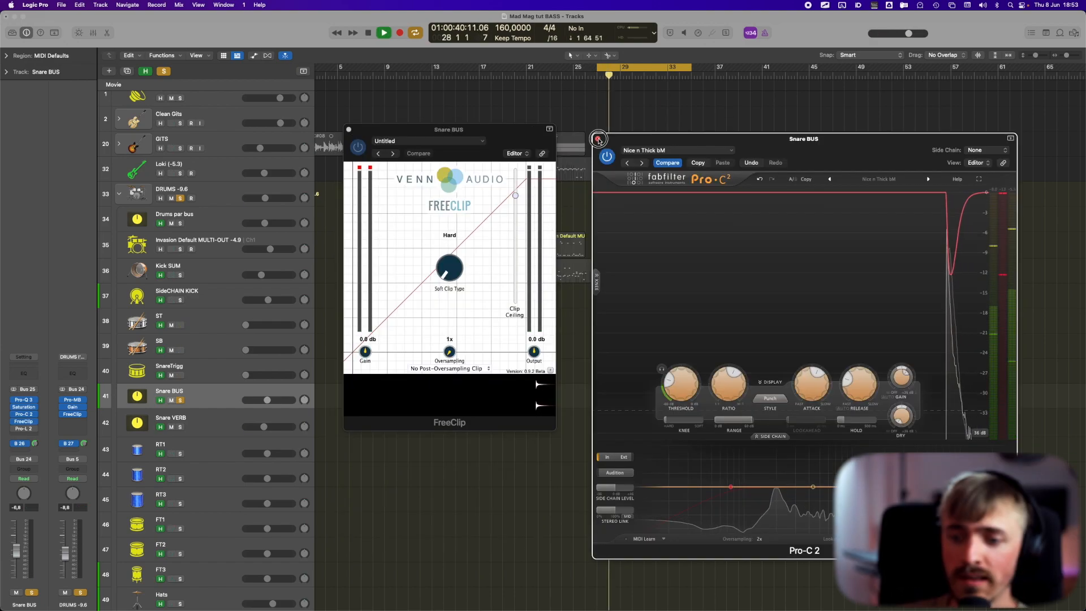
{"action": "left_click", "coordinate": [599, 137]}
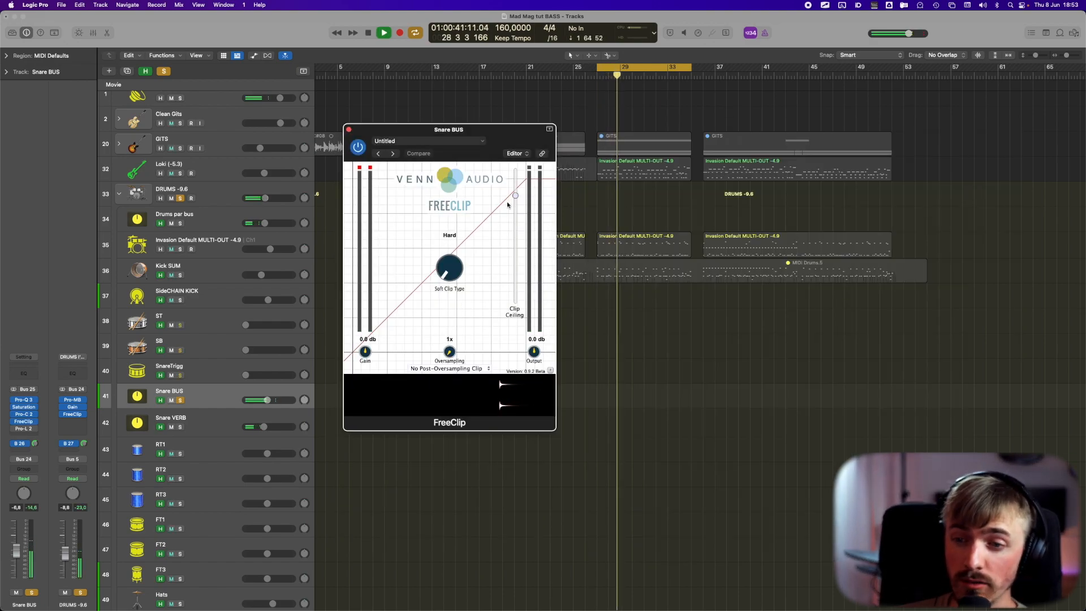